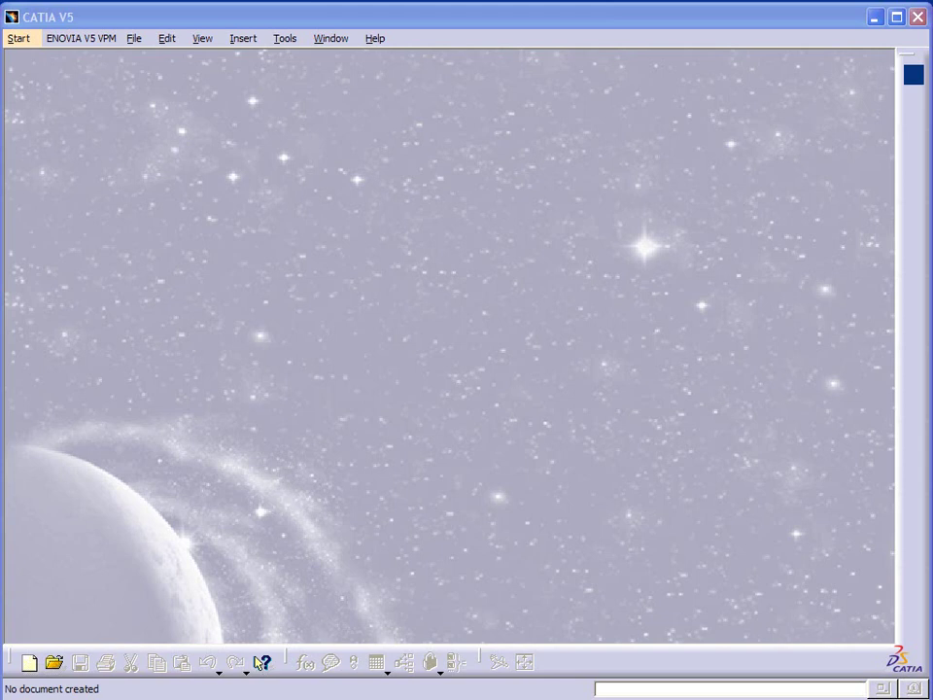
# Create a new empty document of type Product, Product1.
pyautogui.click(137, 38)
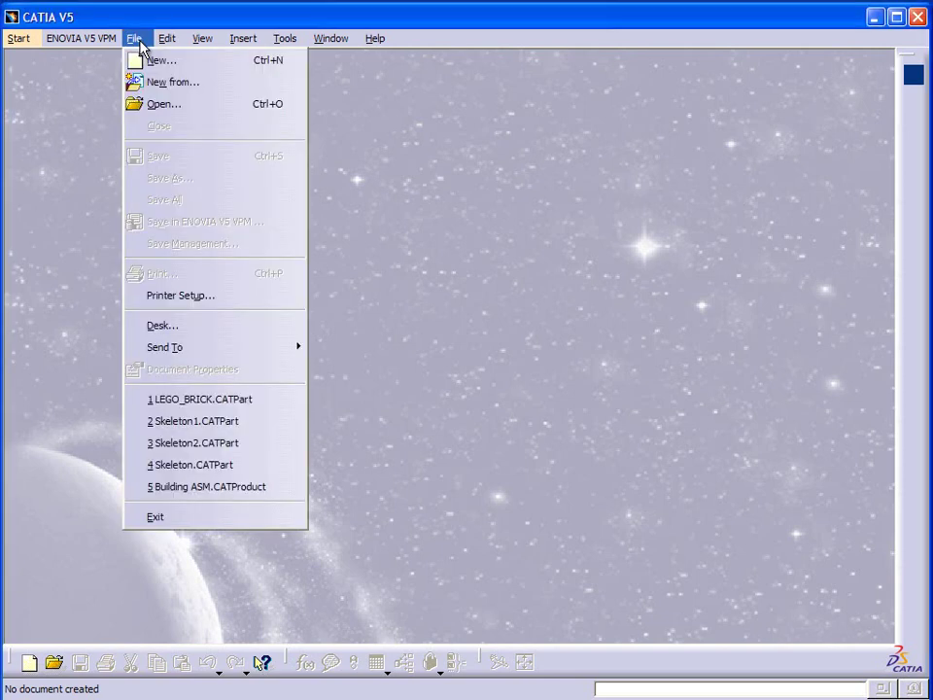
pyautogui.click(151, 60)
pyautogui.click(716, 110)
pyautogui.click(715, 110)
pyautogui.click(715, 110)
pyautogui.click(715, 110)
pyautogui.click(715, 110)
pyautogui.click(715, 110)
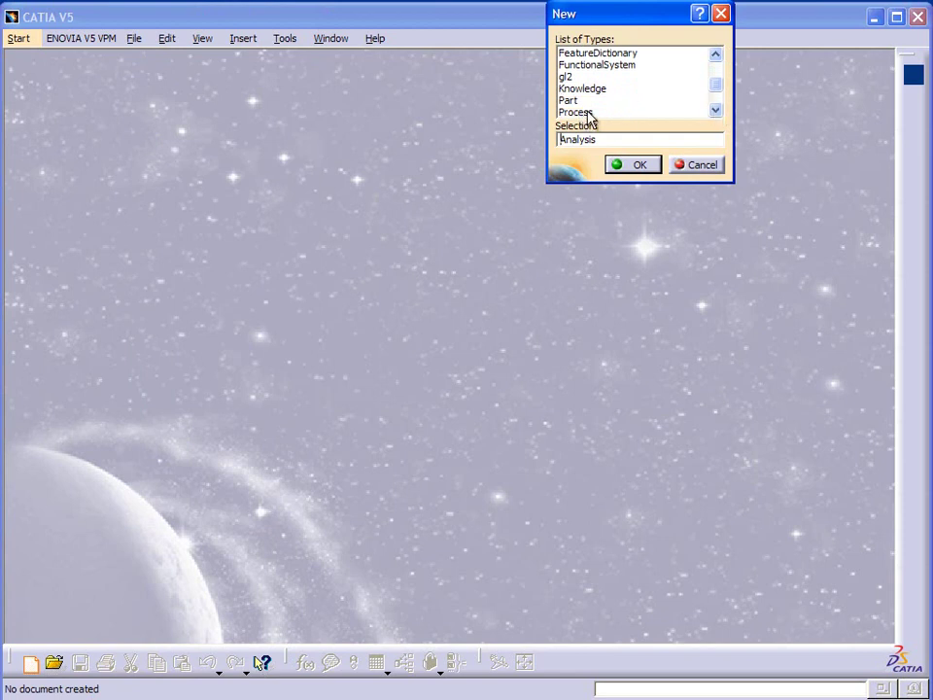
pyautogui.click(716, 110)
pyautogui.click(717, 110)
pyautogui.click(599, 114)
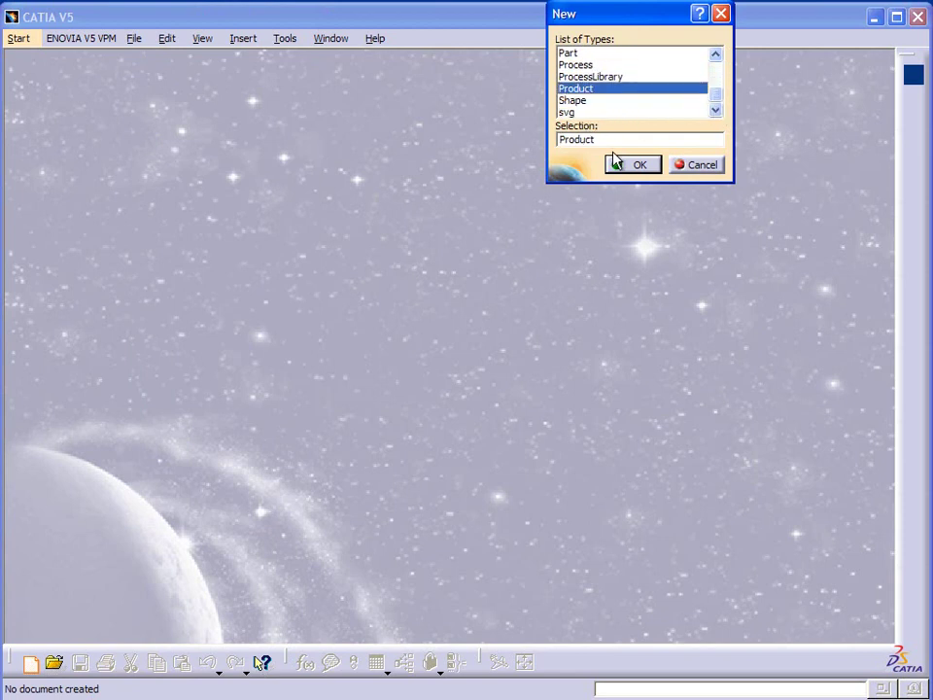
pyautogui.click(626, 163)
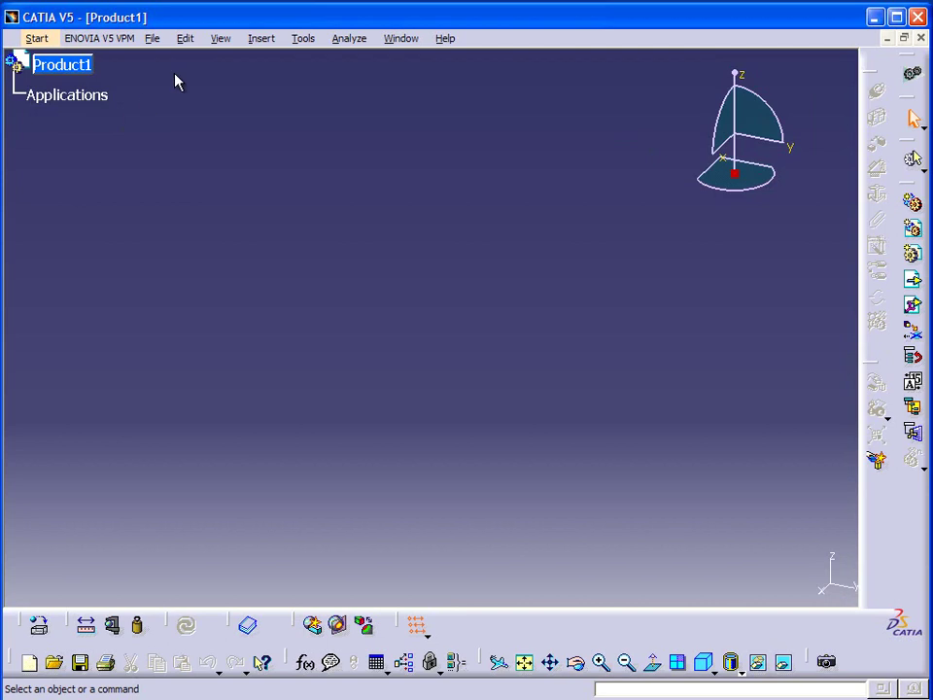
# Insert Skeleton2.CATPart into Product1 as an existing component and tilt the view of its sketch.
pyautogui.rightClick(77, 64)
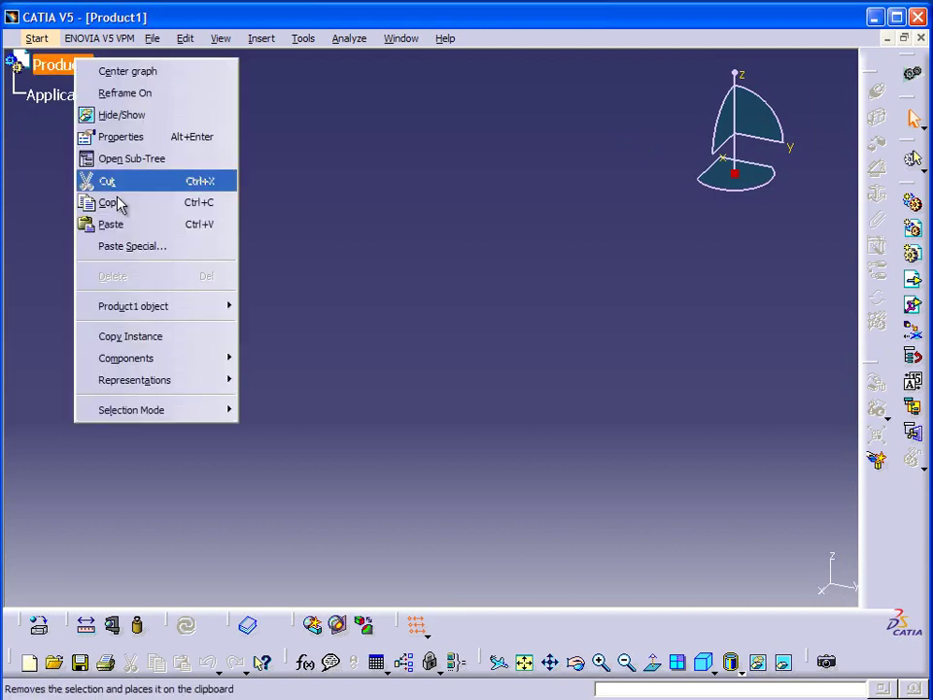
pyautogui.moveTo(146, 365)
pyautogui.click(334, 447)
pyautogui.click(374, 274)
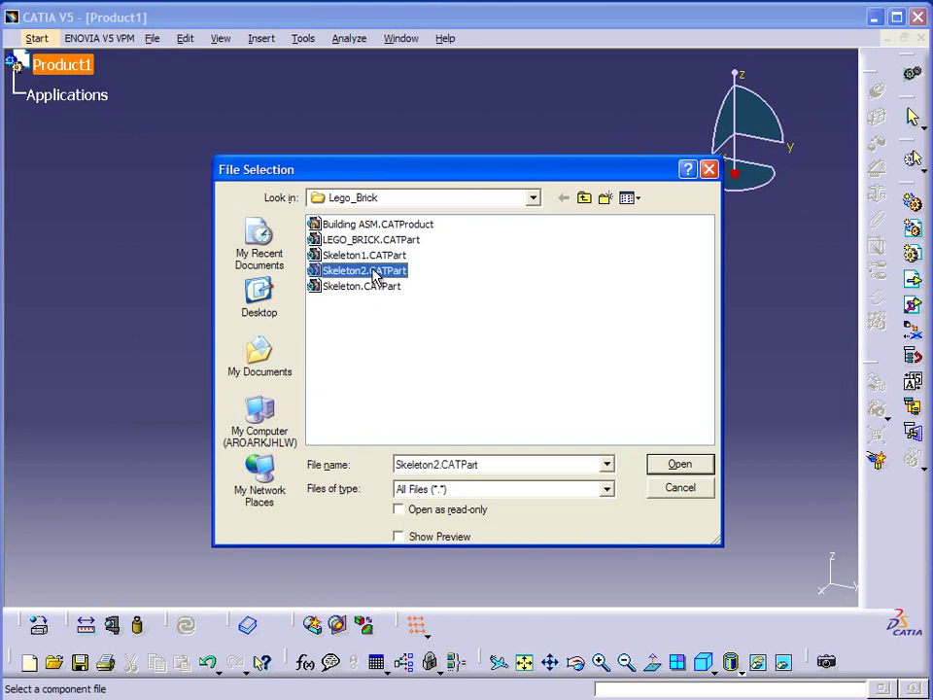
pyautogui.click(677, 468)
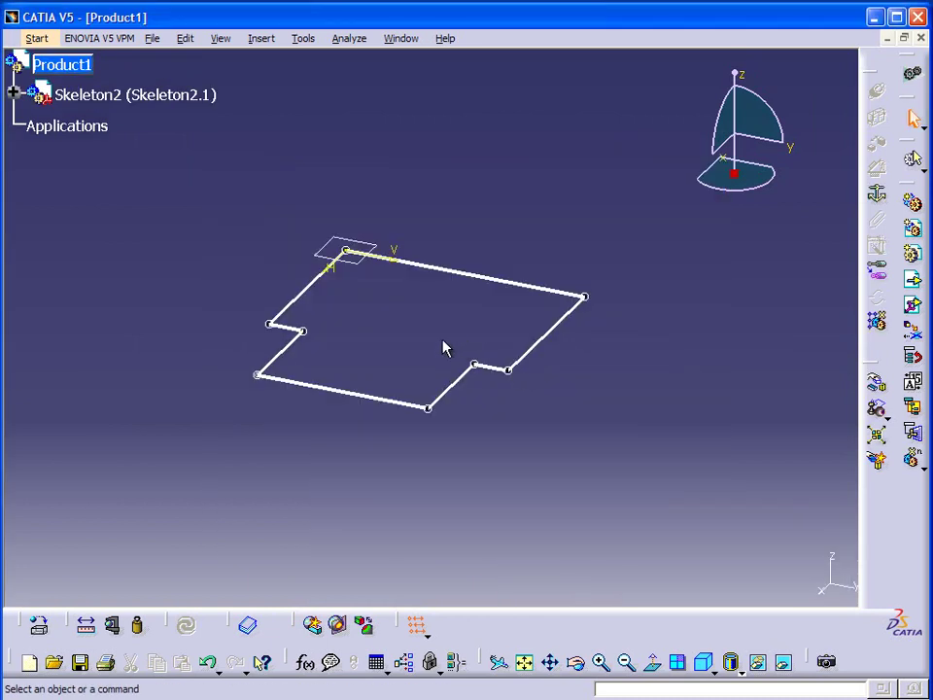
pyautogui.moveTo(437, 340)
pyautogui.mouseDown(button='middle')
pyautogui.moveTo(365, 369)
pyautogui.moveTo(344, 330)
pyautogui.moveTo(350, 377)
pyautogui.moveTo(381, 336)
pyautogui.moveTo(369, 321)
pyautogui.mouseUp(button='middle')
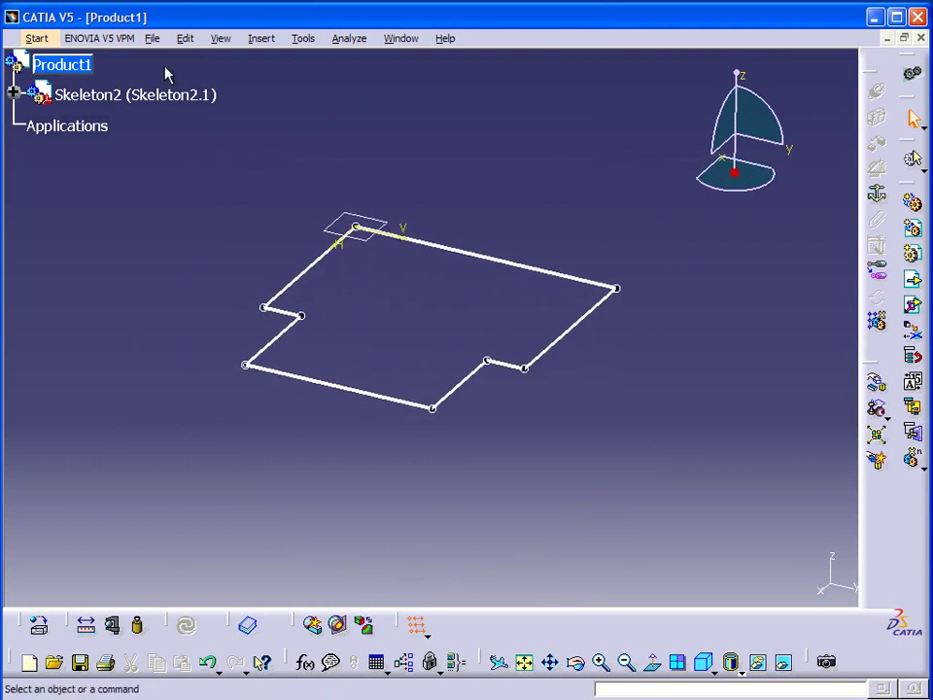
pyautogui.click(152, 39)
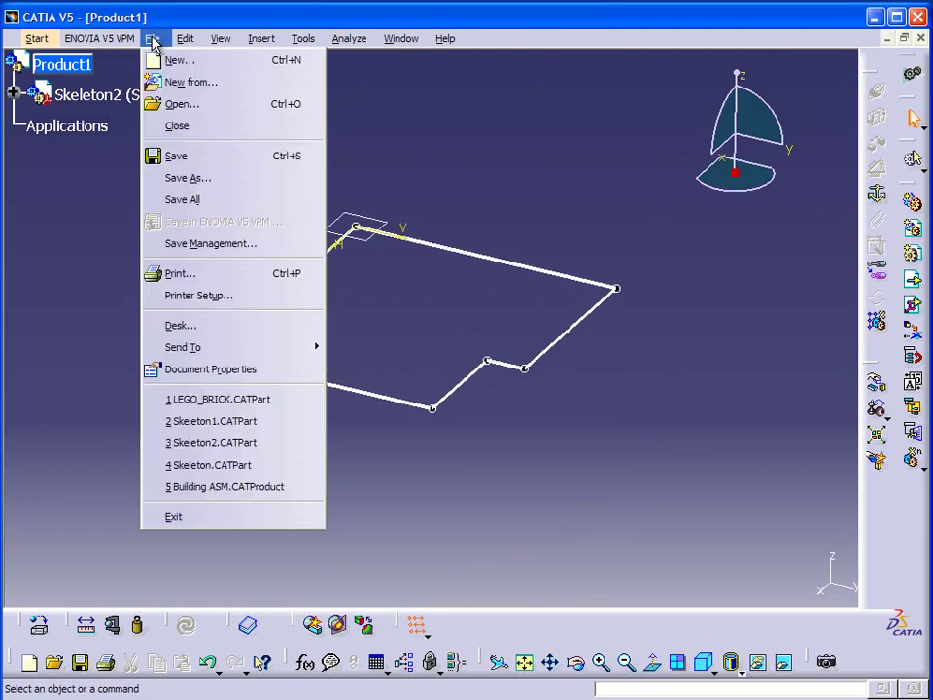
# Open the recent LEGO_BRICK.CATPart and open Lego_Brick_Template's definition from KnowledgeTemplates.
pyautogui.click(217, 399)
pyautogui.moveTo(366, 459); pyautogui.dragTo(272, 374, button='middle')
pyautogui.click(31, 340)
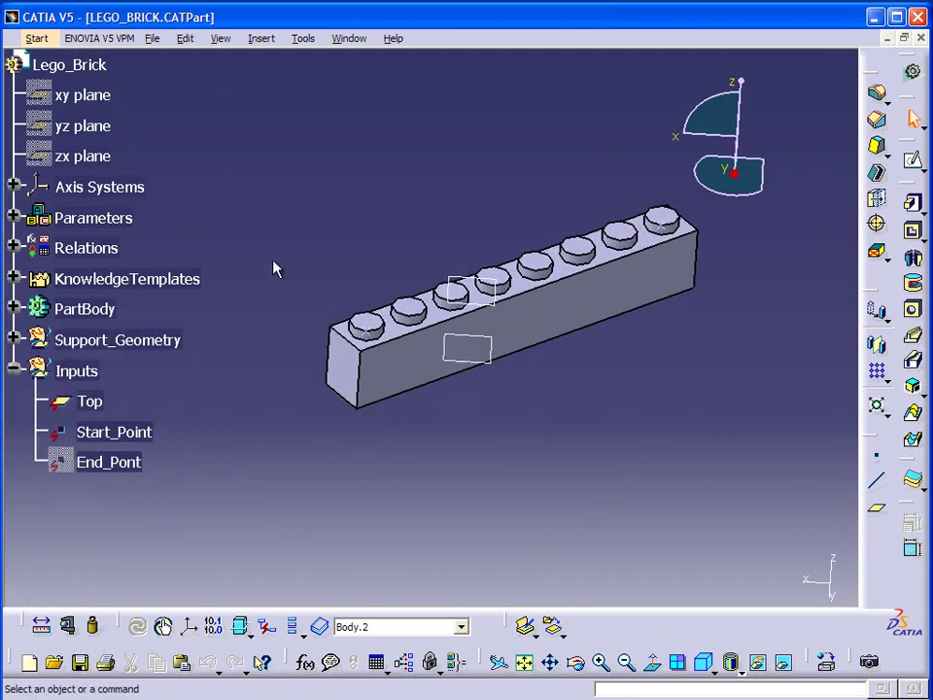
pyautogui.click(14, 279)
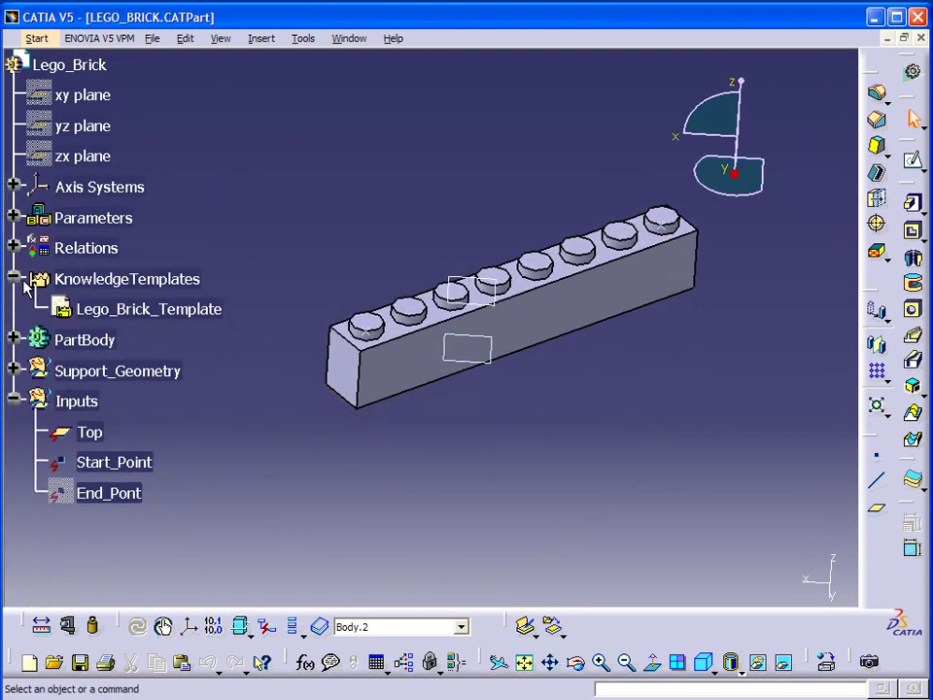
pyautogui.doubleClick(158, 308)
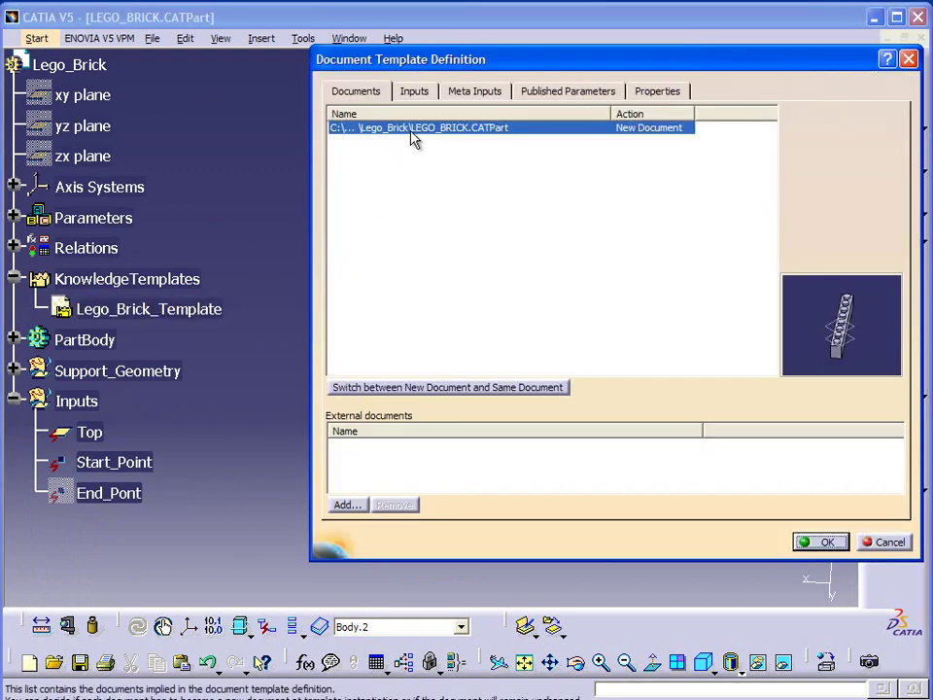
# Review the template inputs Top, Start_Point and End_Pont, then cancel without changes.
pyautogui.click(416, 92)
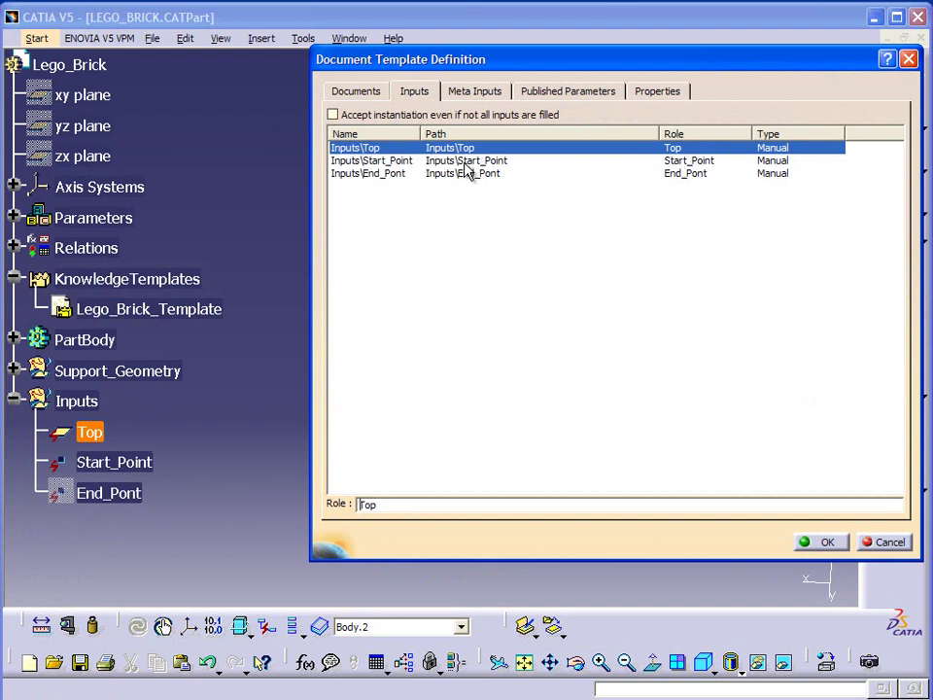
pyautogui.click(468, 162)
pyautogui.click(494, 174)
pyautogui.click(463, 149)
pyautogui.click(394, 161)
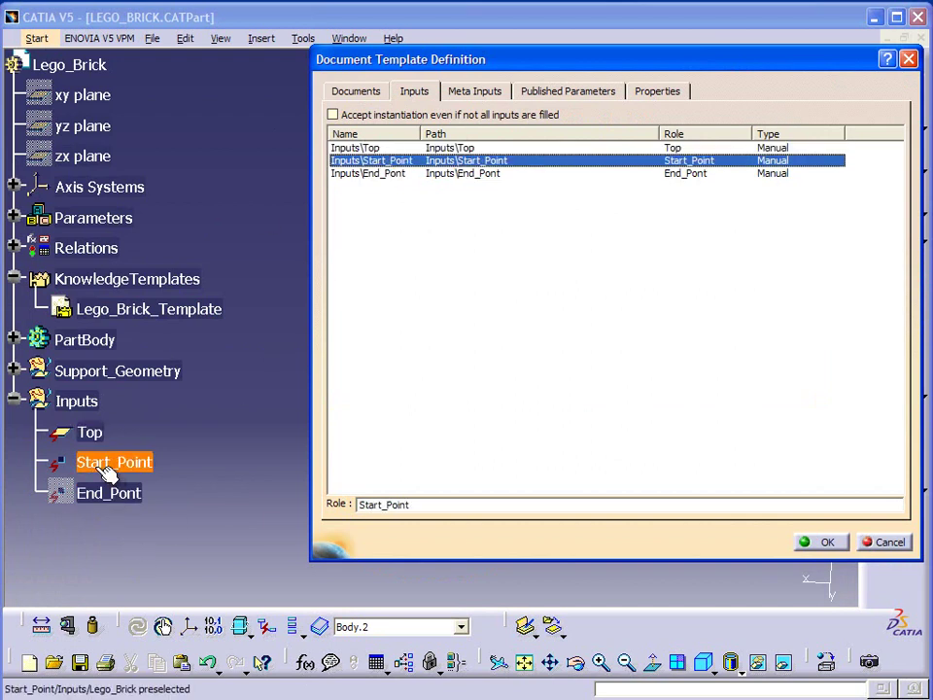
pyautogui.click(388, 172)
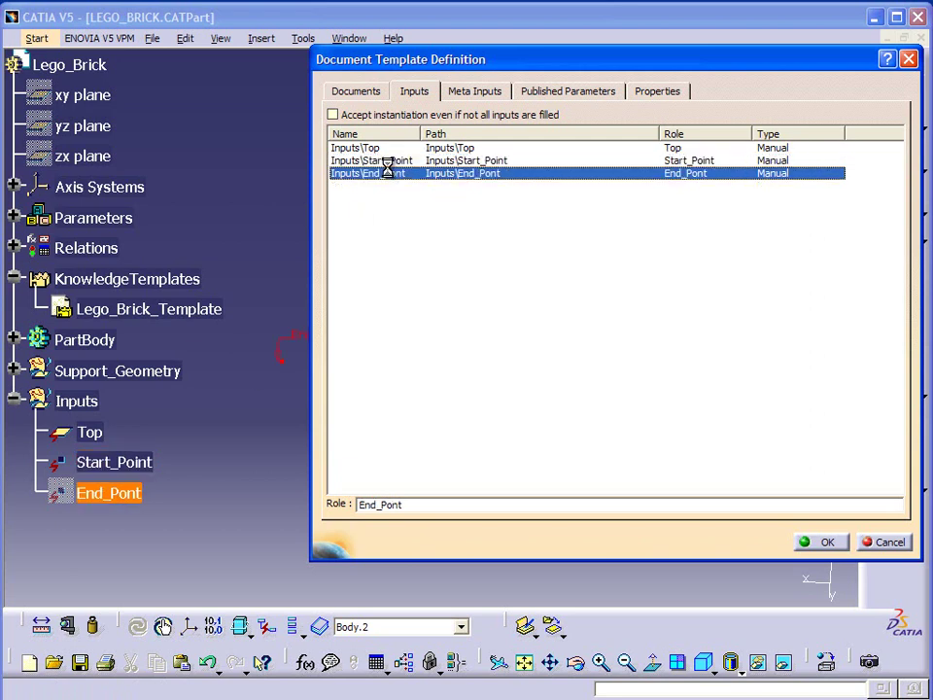
pyautogui.click(890, 542)
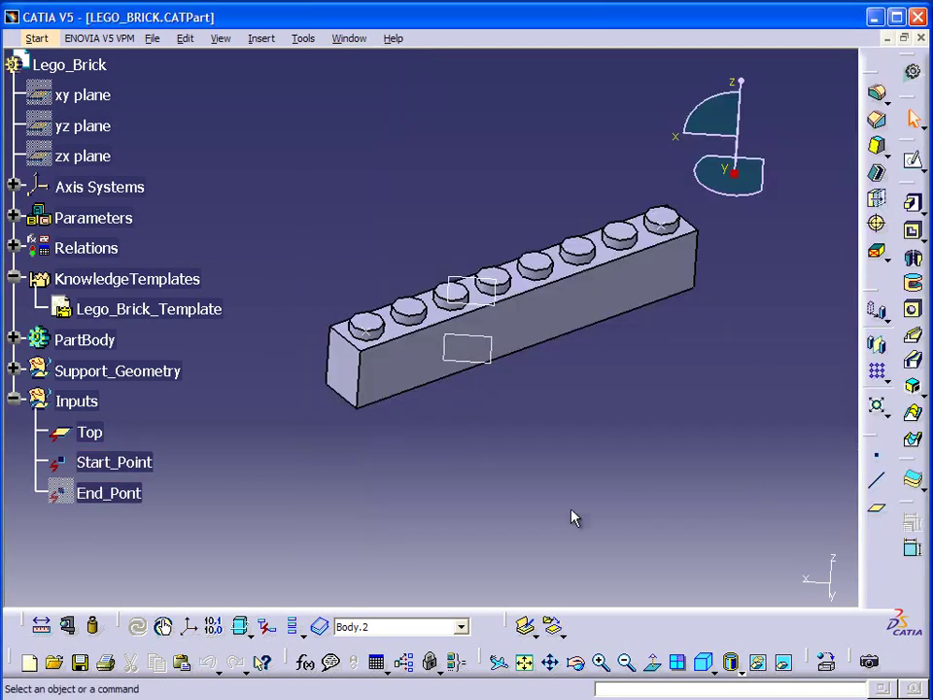
# Show the End_Pont point, then select Top and turn the brick side-on.
pyautogui.rightClick(127, 492)
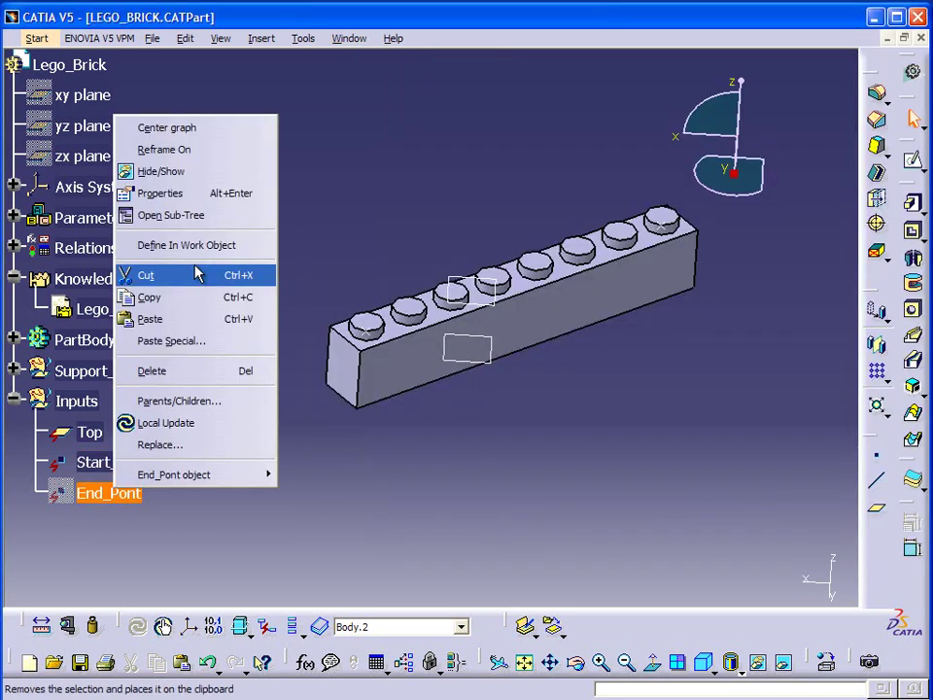
pyautogui.click(200, 174)
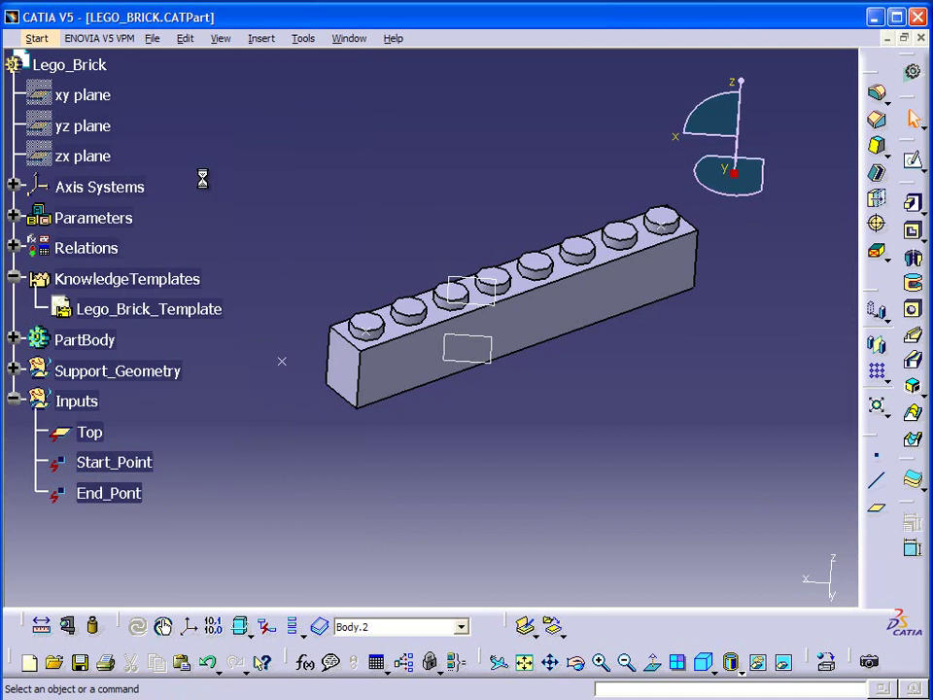
pyautogui.click(86, 431)
pyautogui.moveTo(550, 449); pyautogui.dragTo(511, 316, button='middle')
pyautogui.moveTo(249, 297); pyautogui.dragTo(281, 254, button='middle')
pyautogui.moveTo(470, 317); pyautogui.dragTo(163, 475, button='middle')
# Locate Start_Point and End_Pont on the brick, then return to an isometric view.
pyautogui.click(145, 465)
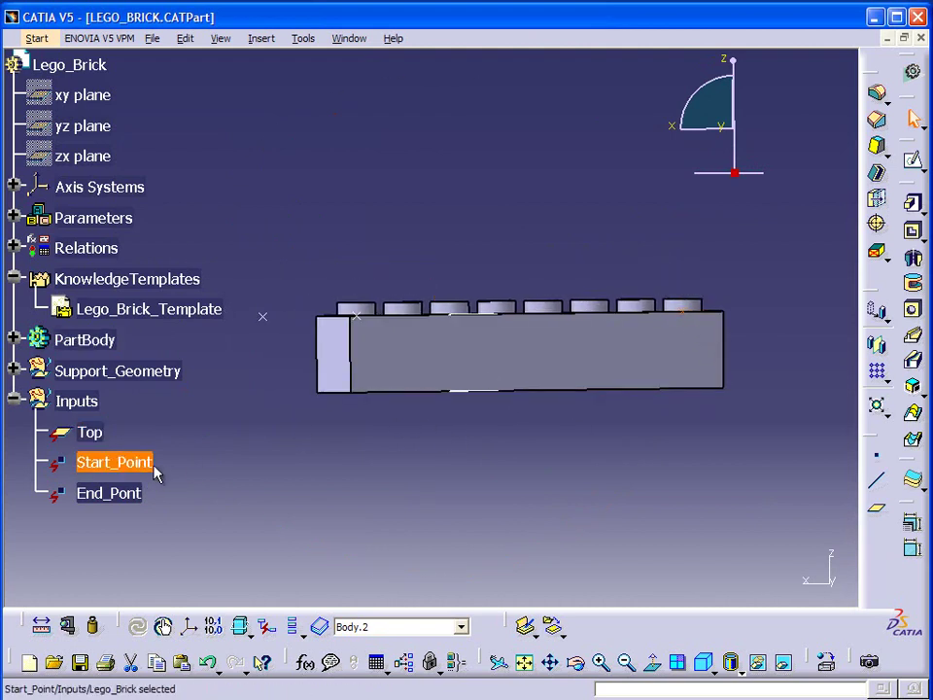
pyautogui.click(136, 494)
pyautogui.moveTo(379, 423); pyautogui.dragTo(348, 463, button='middle')
pyautogui.click(283, 464)
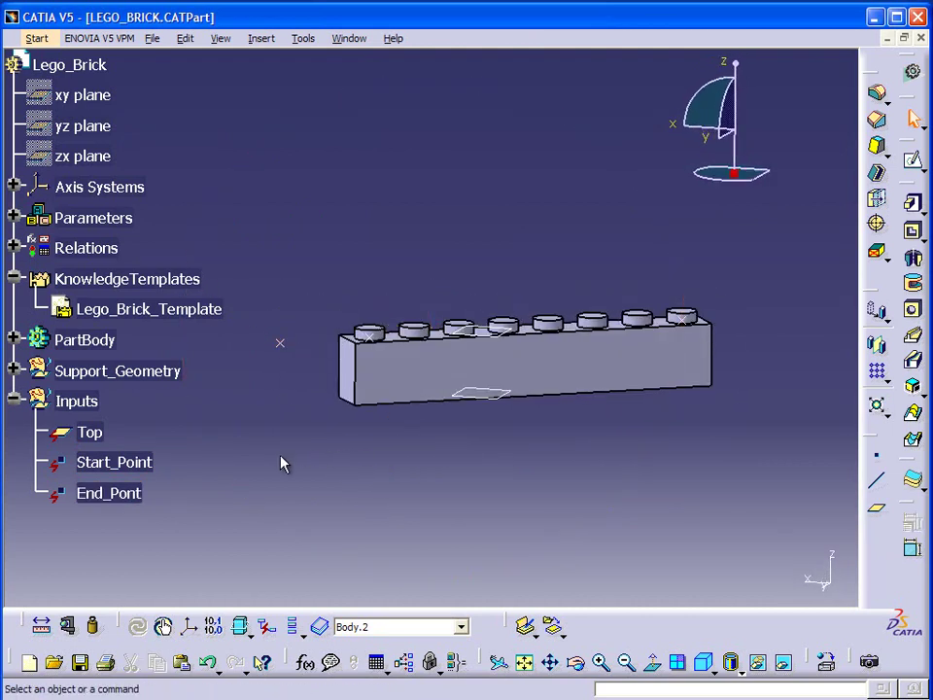
# Expand Parameters and set the Knobs parameter to 2.
pyautogui.click(12, 217)
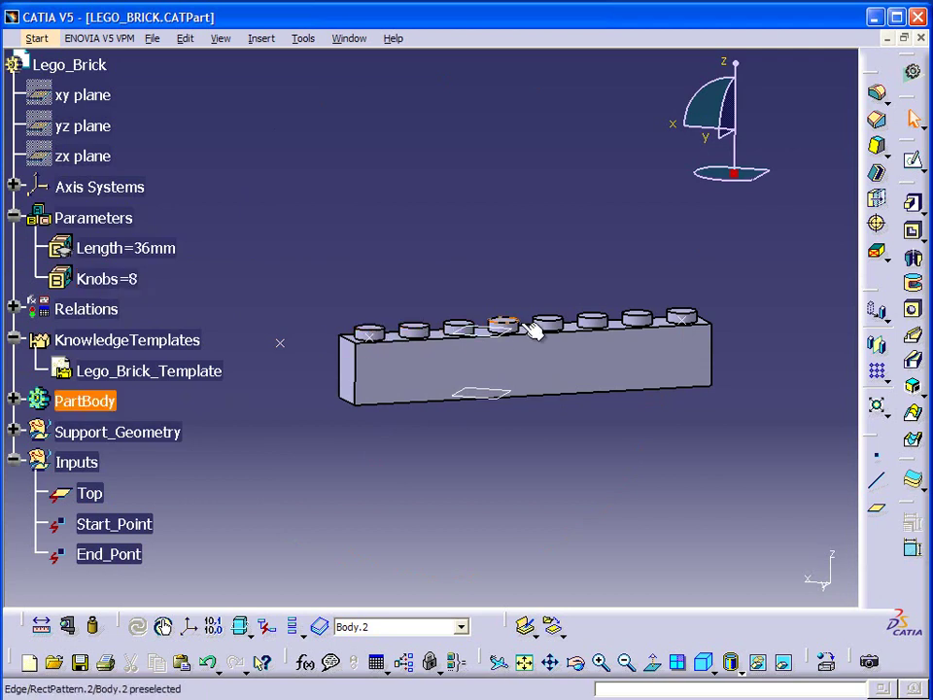
pyautogui.doubleClick(112, 282)
pyautogui.click(291, 325)
pyautogui.click(291, 340)
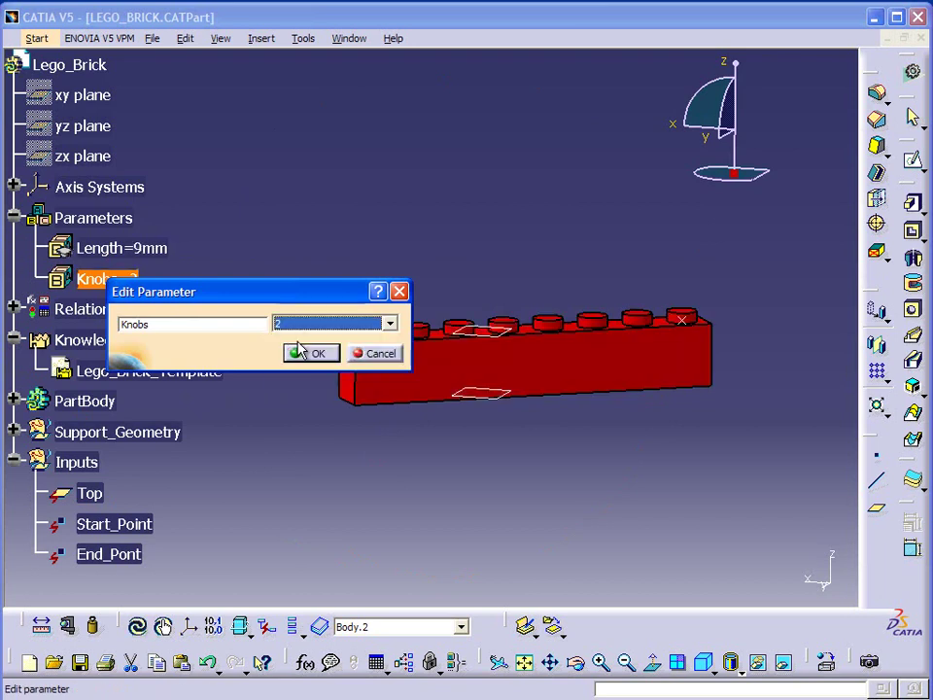
pyautogui.click(308, 352)
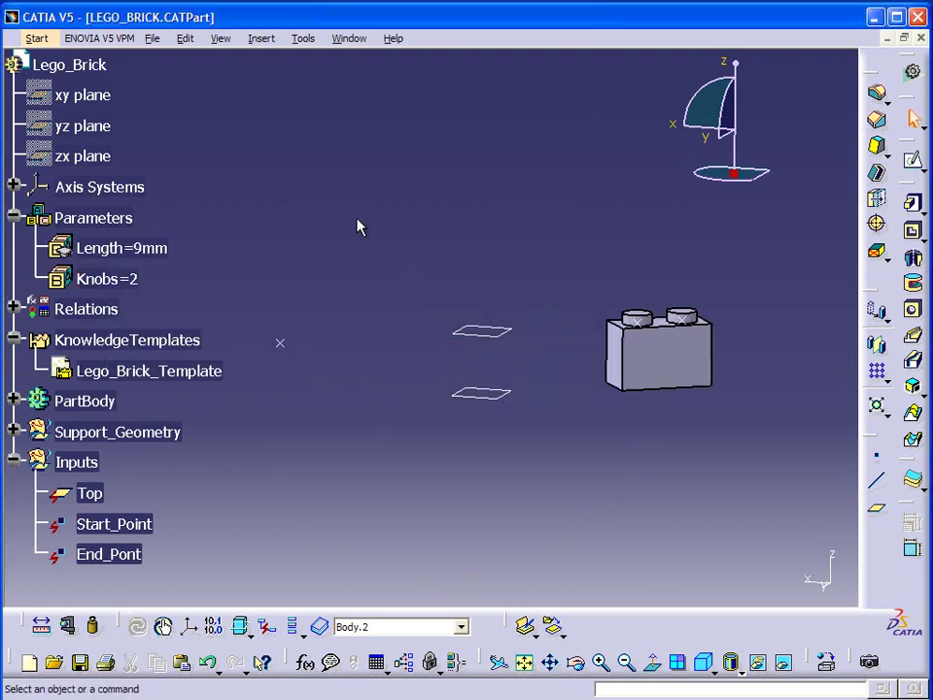
# Change Knobs to 4 and view the rebuilt four-knob brick.
pyautogui.click(141, 553)
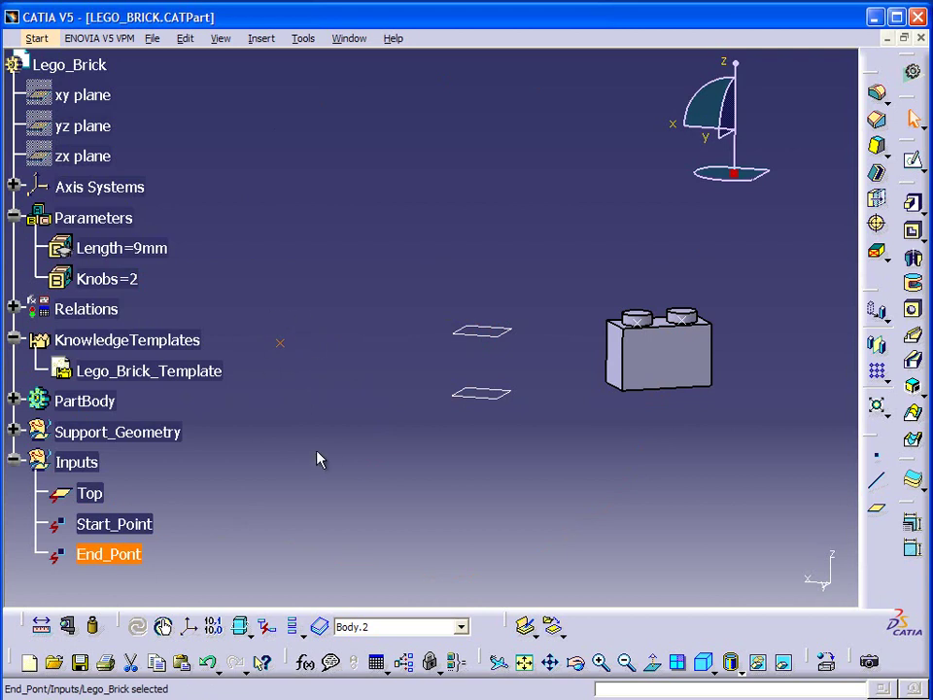
pyautogui.doubleClick(137, 282)
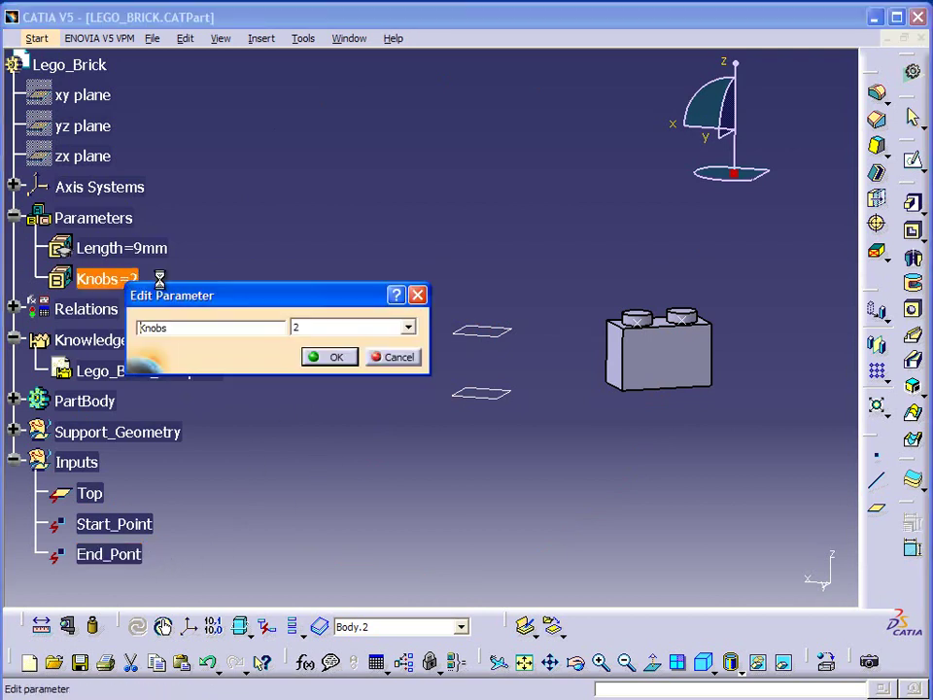
pyautogui.click(407, 326)
pyautogui.click(321, 366)
pyautogui.click(325, 357)
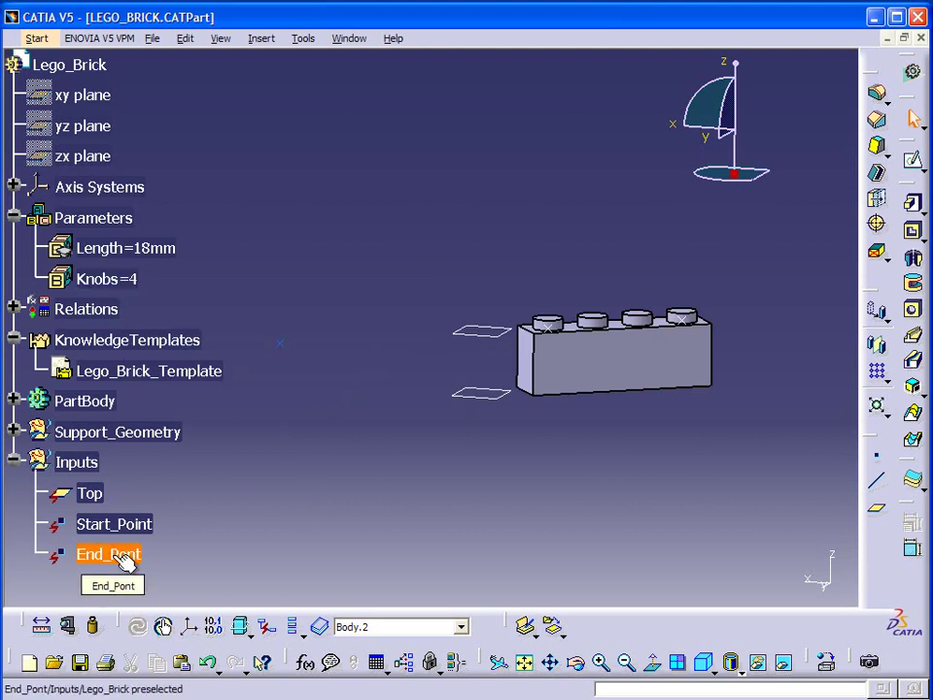
pyautogui.moveTo(335, 428); pyautogui.dragTo(461, 275, button='middle')
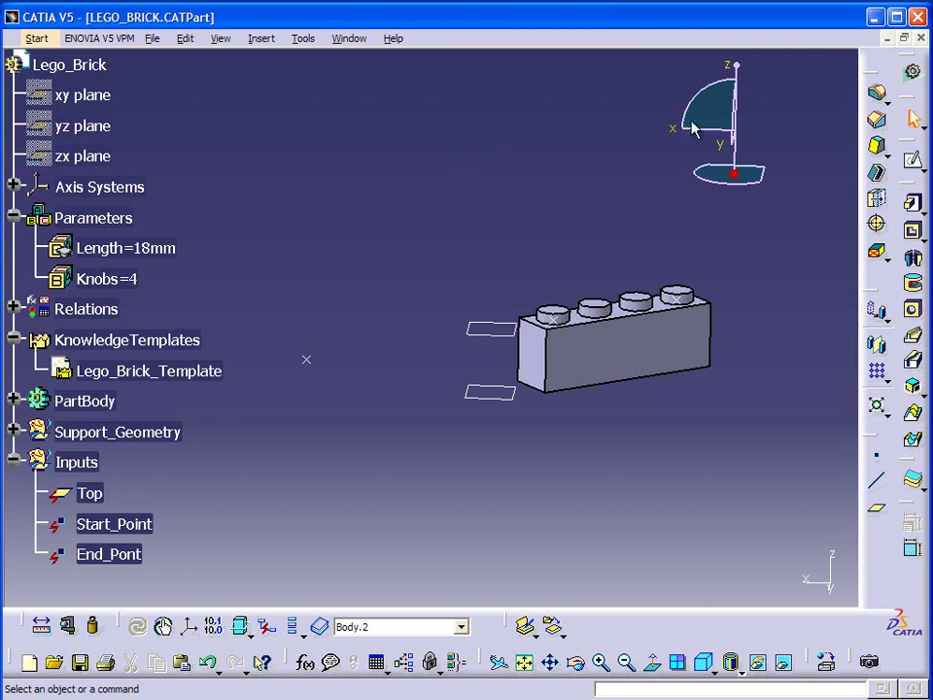
pyautogui.click(921, 37)
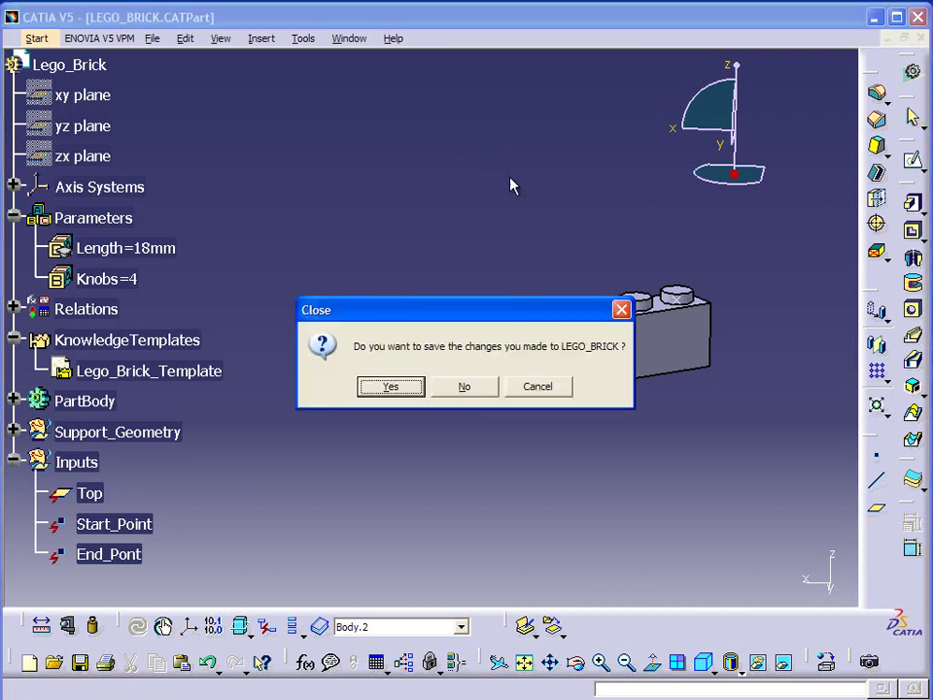
pyautogui.click(465, 387)
pyautogui.moveTo(452, 184)
pyautogui.mouseDown(button='middle')
pyautogui.moveTo(437, 217)
pyautogui.moveTo(436, 360)
pyautogui.moveTo(433, 171)
pyautogui.moveTo(456, 195)
pyautogui.moveTo(452, 210)
pyautogui.mouseUp(button='middle')
pyautogui.click(410, 244)
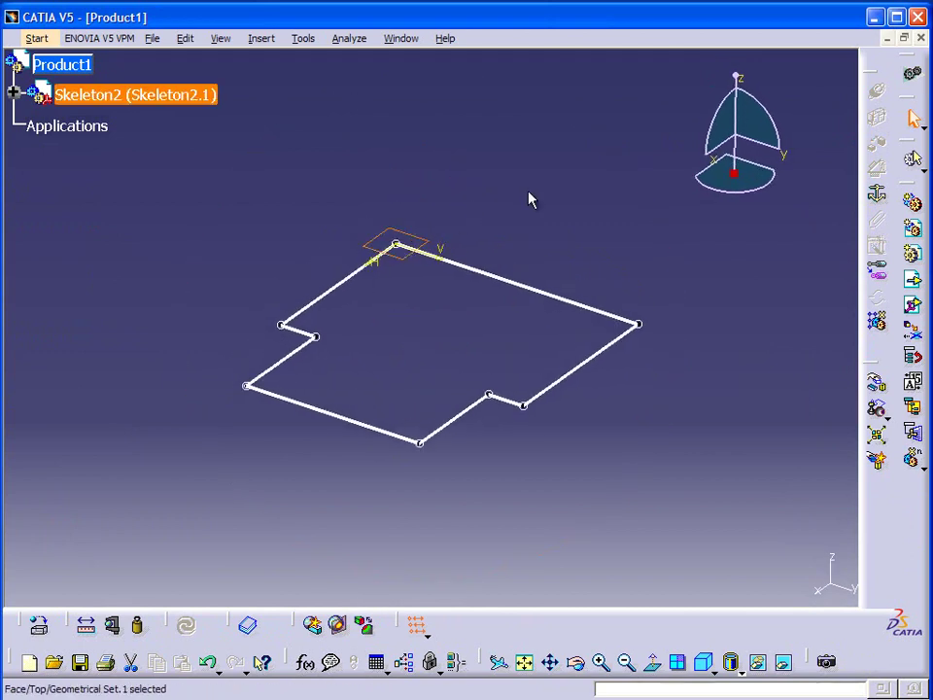
pyautogui.click(638, 324)
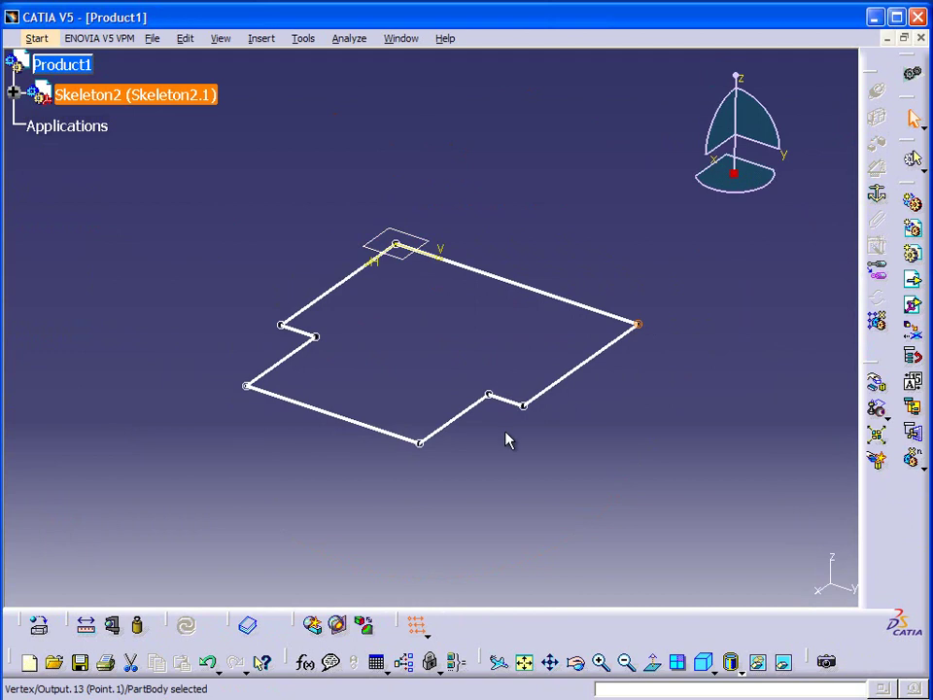
pyautogui.click(648, 450)
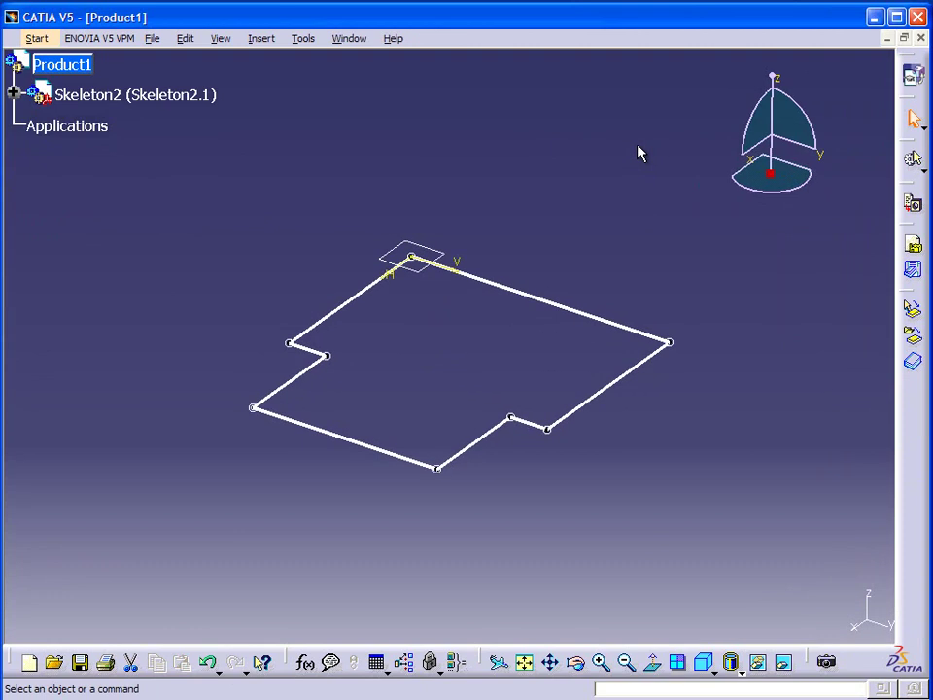
# Start instantiating from LEGO_BRICK.CATPart.
pyautogui.click(913, 338)
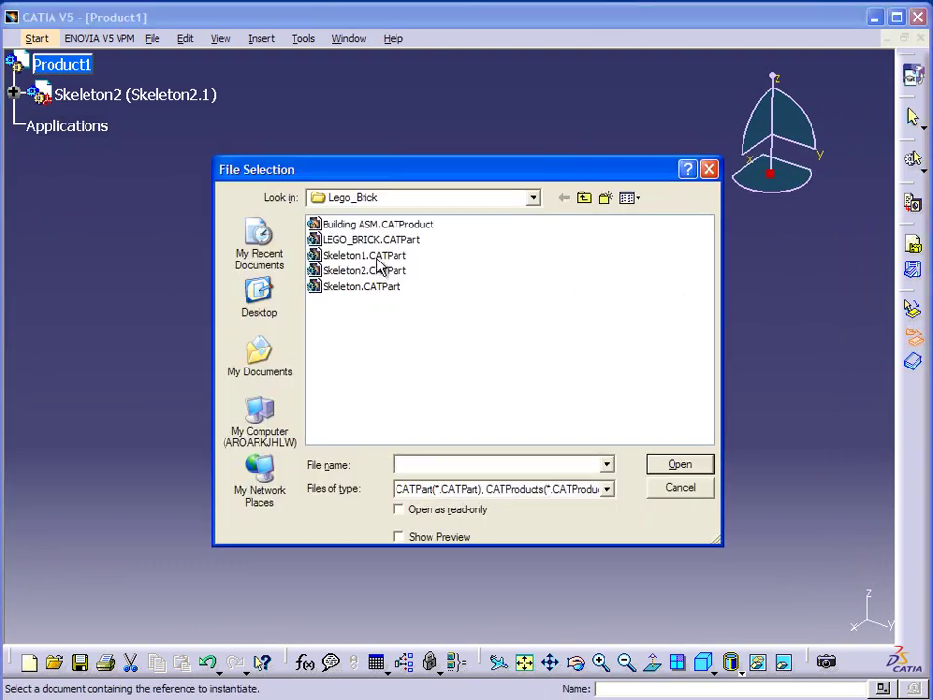
pyautogui.click(355, 240)
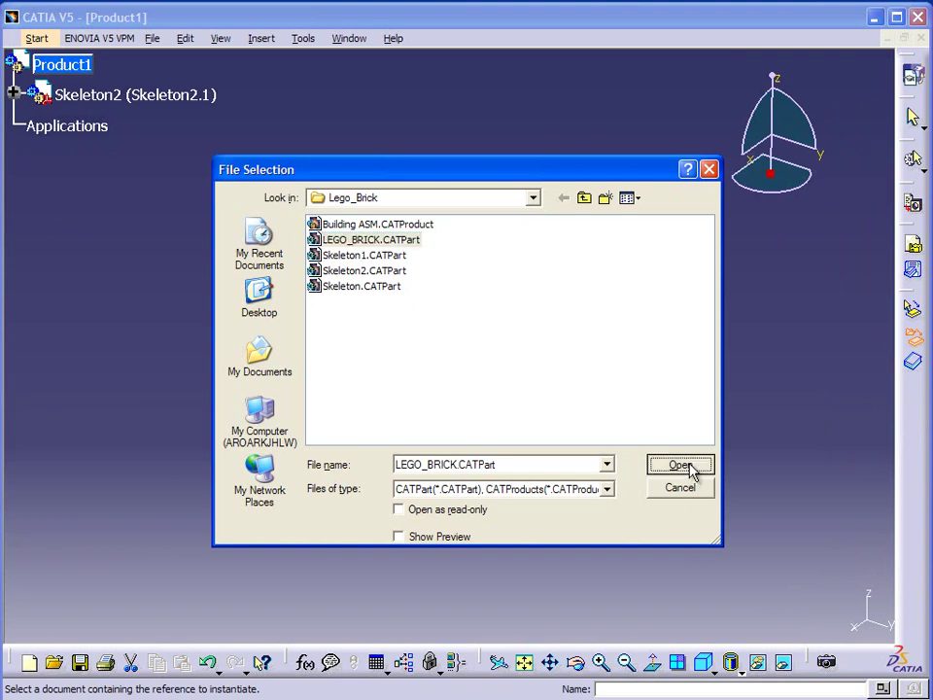
pyautogui.click(681, 465)
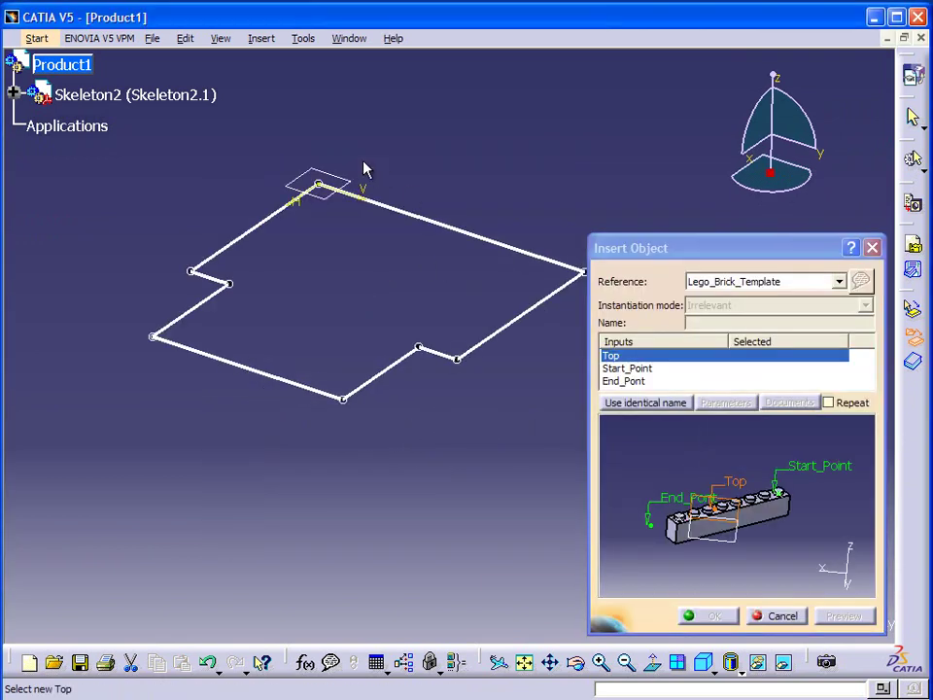
# Map Top plane, Point.1 and Point.2 to the inputs and set Knobs to 2.
pyautogui.click(341, 183)
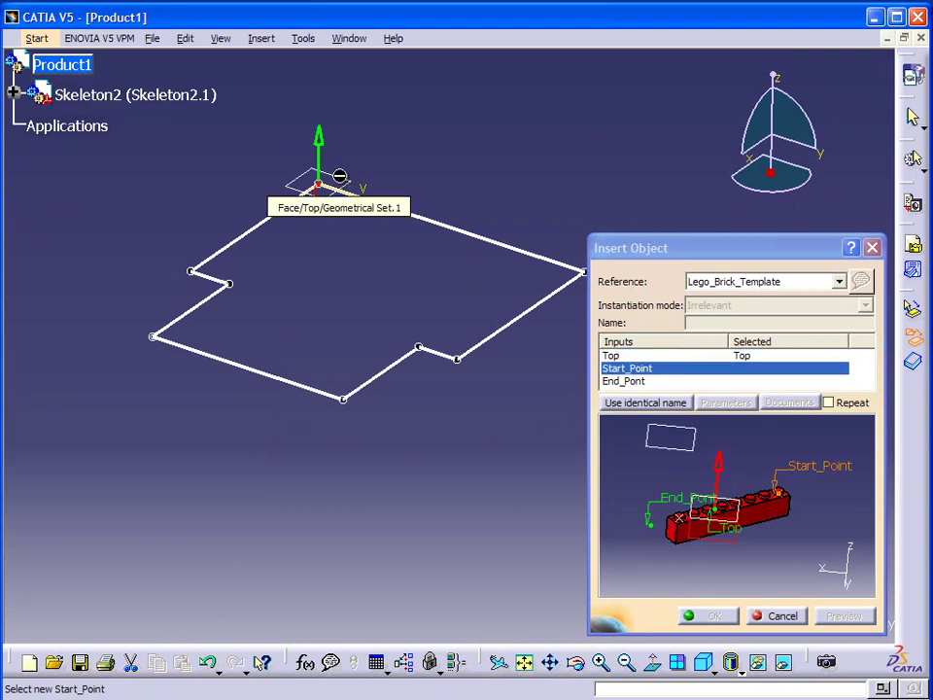
pyautogui.click(461, 361)
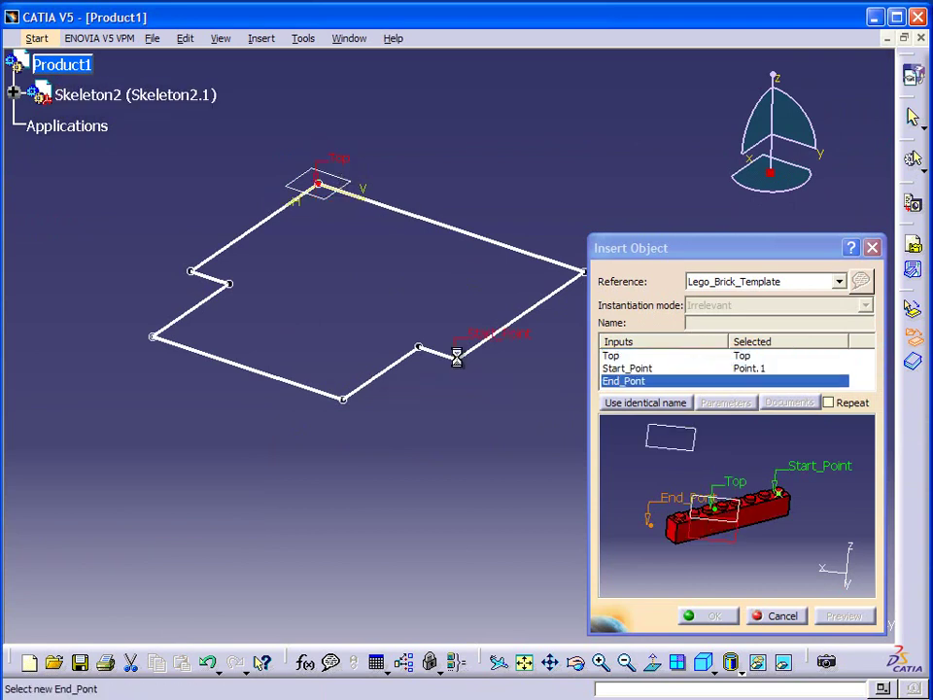
pyautogui.click(419, 347)
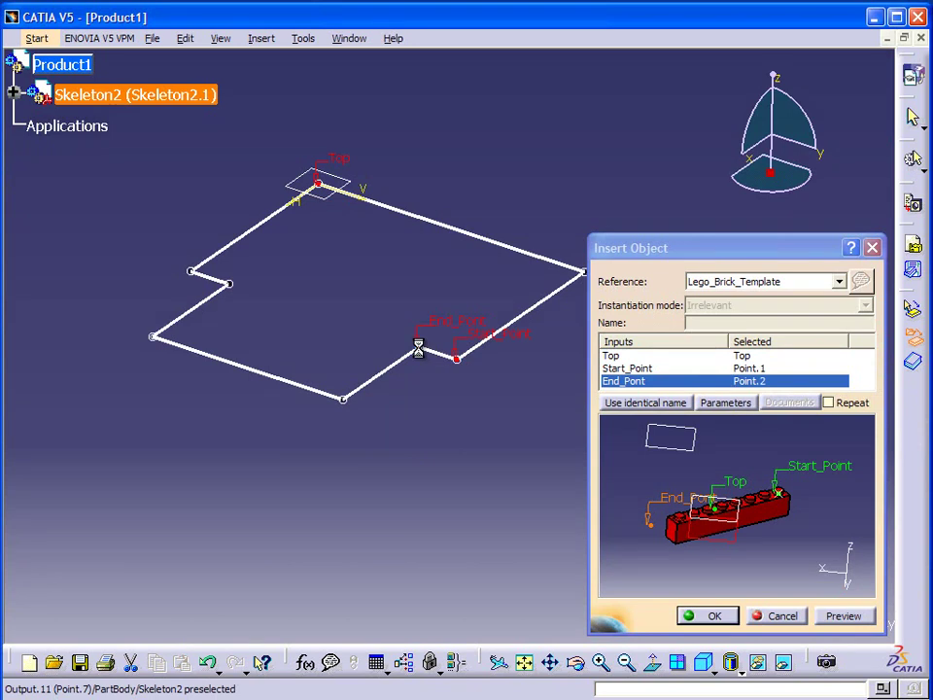
pyautogui.click(740, 408)
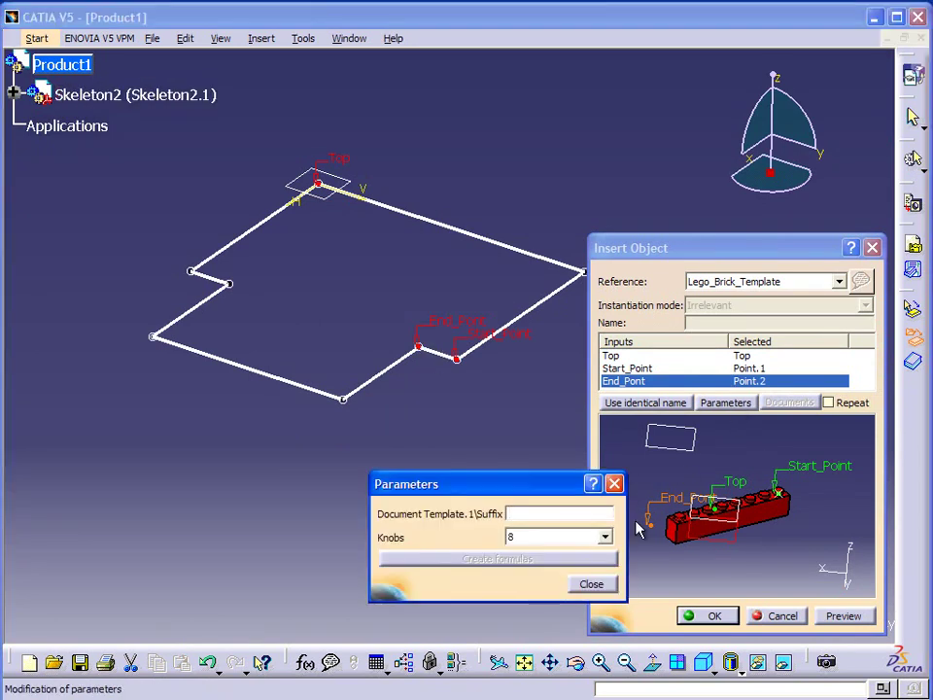
pyautogui.click(606, 539)
pyautogui.click(551, 564)
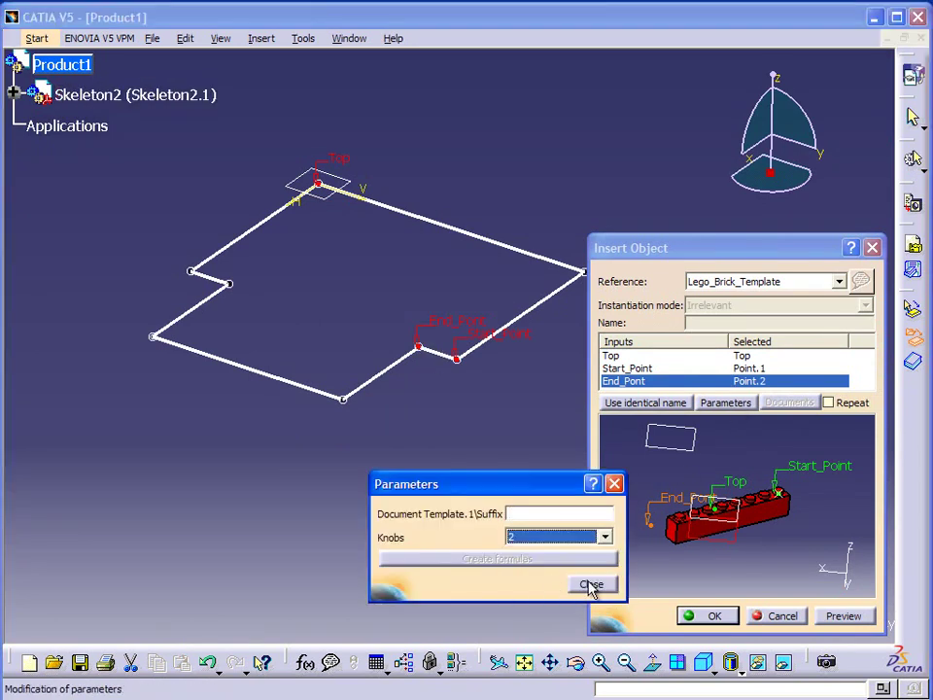
pyautogui.click(589, 584)
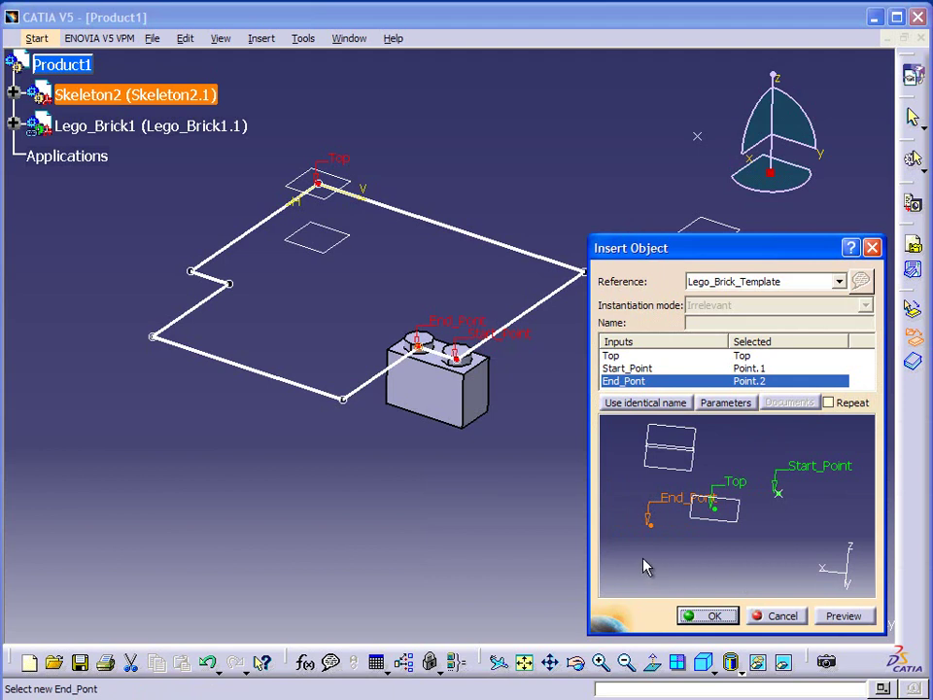
# Insert Lego_Brick1 with Repeat on, then add a two-knob brick on the left notch using Point.3 and Point.4.
pyautogui.click(831, 404)
pyautogui.click(709, 615)
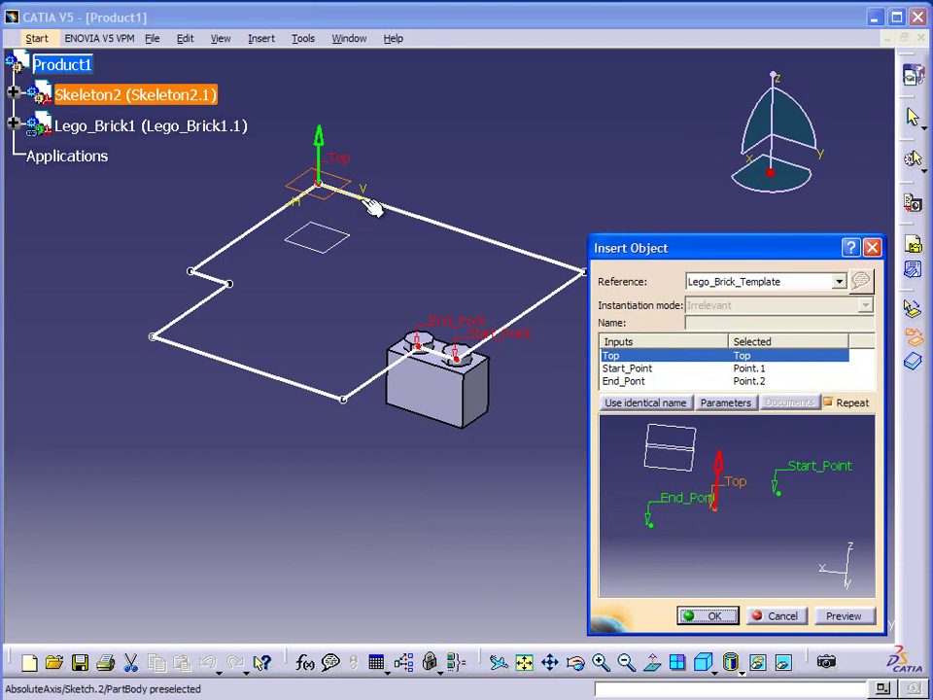
pyautogui.click(632, 368)
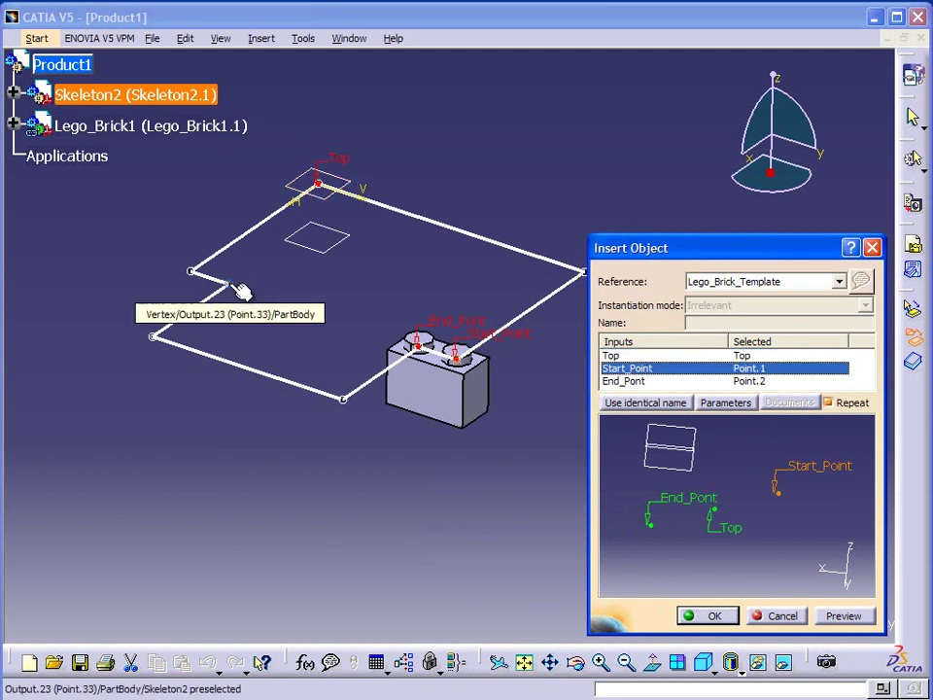
pyautogui.click(230, 284)
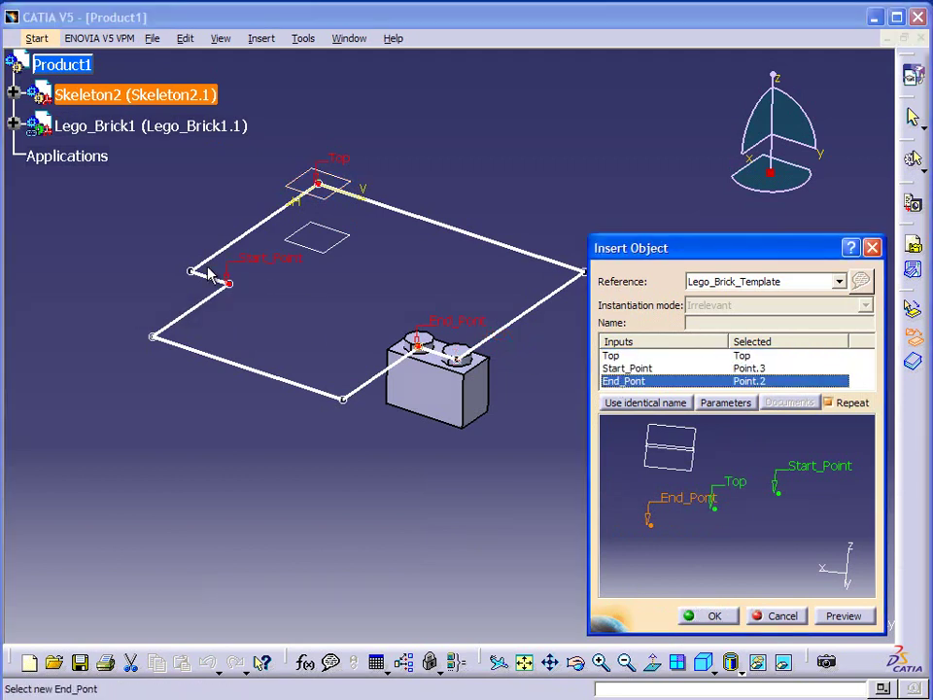
pyautogui.click(194, 271)
pyautogui.click(715, 401)
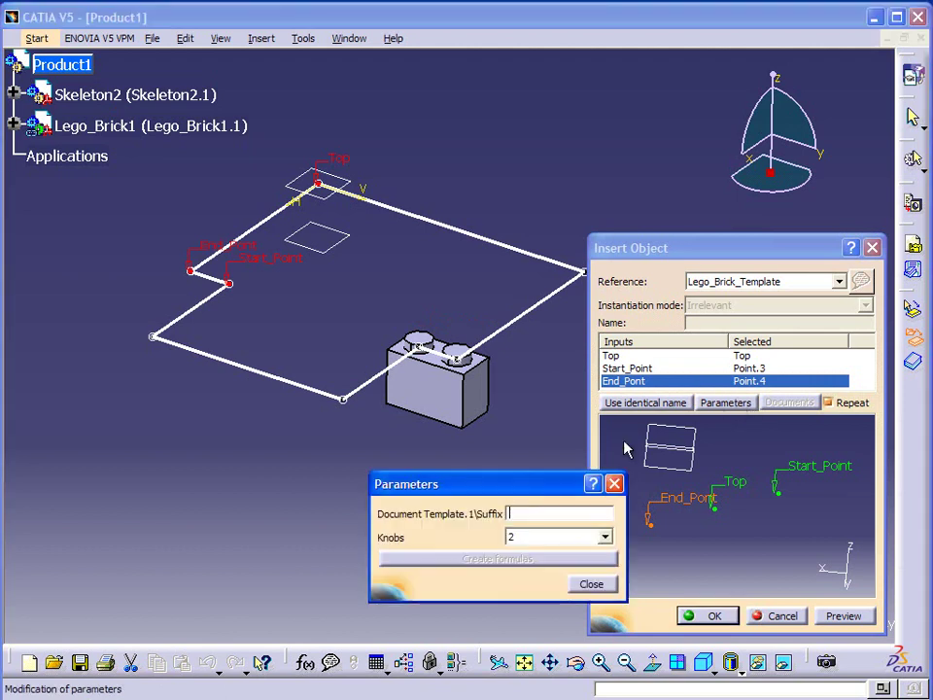
pyautogui.click(590, 584)
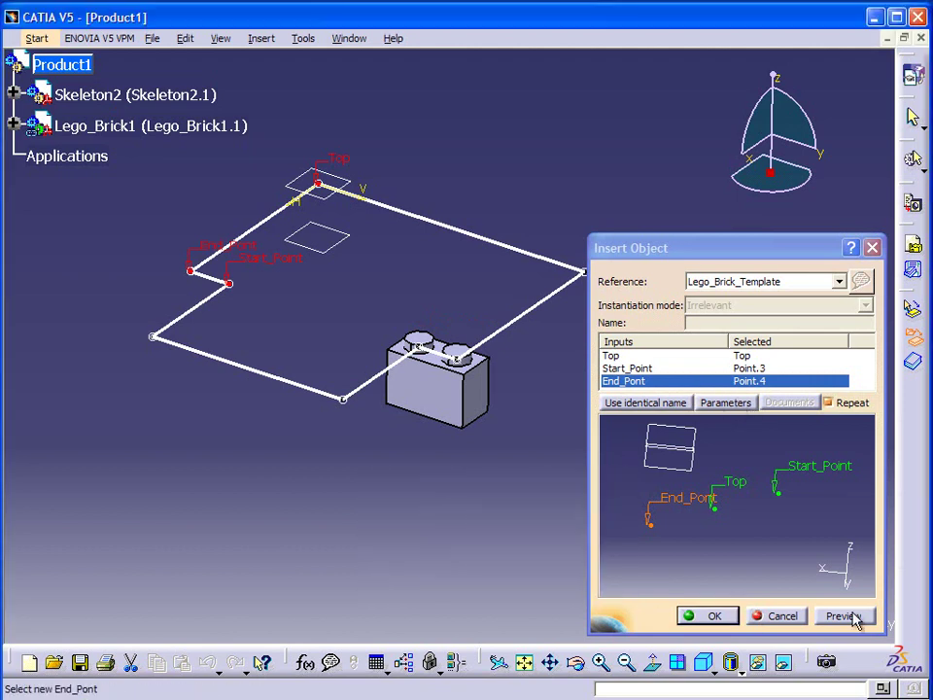
pyautogui.click(846, 616)
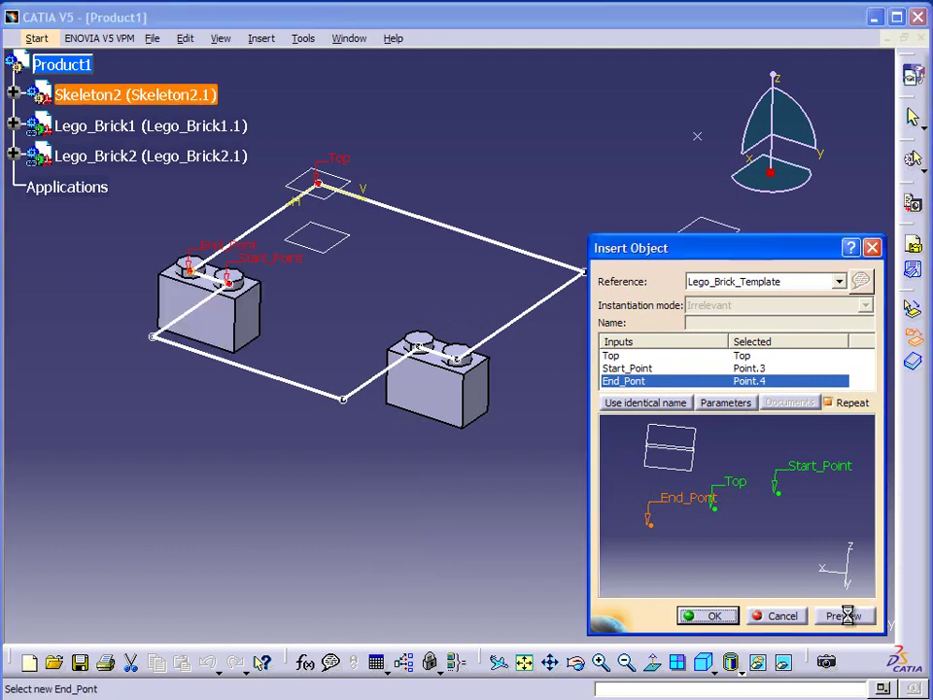
pyautogui.click(711, 618)
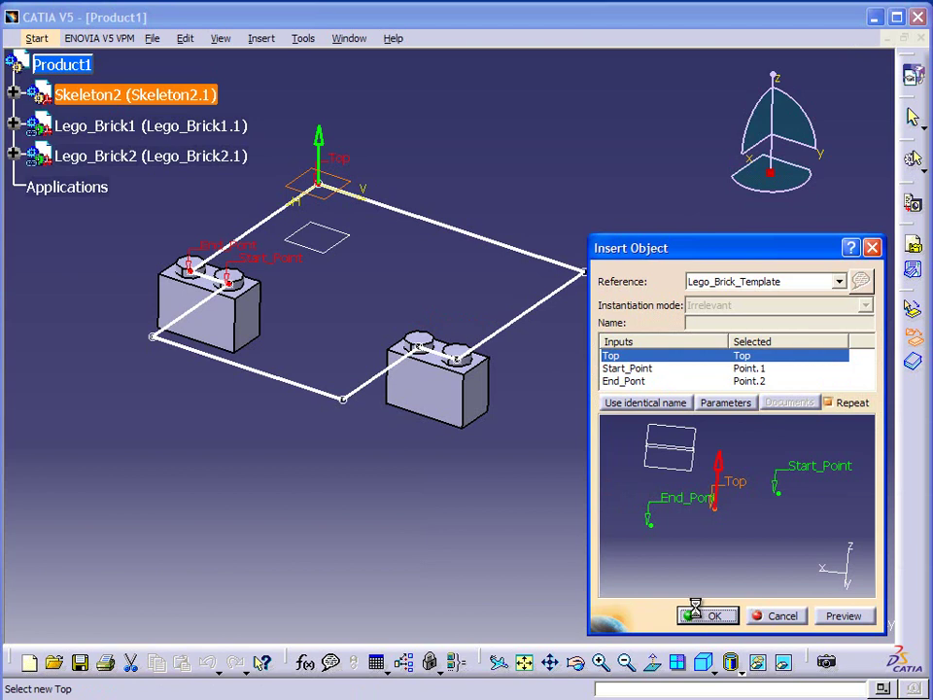
# Add Lego_Brick3, a six-knob bar from the outline's bottom corner to its left corner.
pyautogui.click(630, 368)
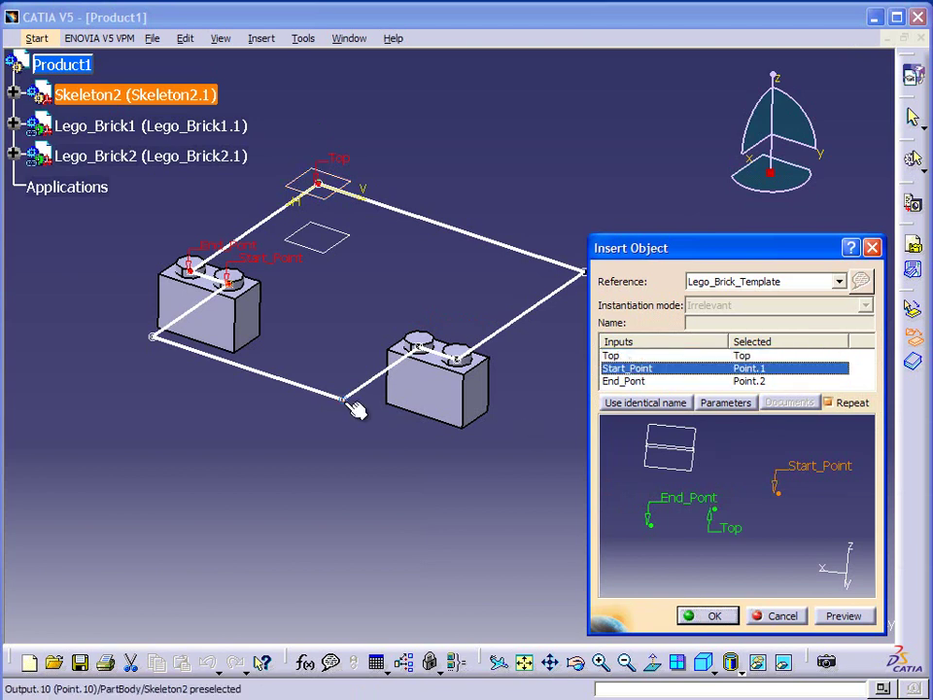
pyautogui.click(350, 405)
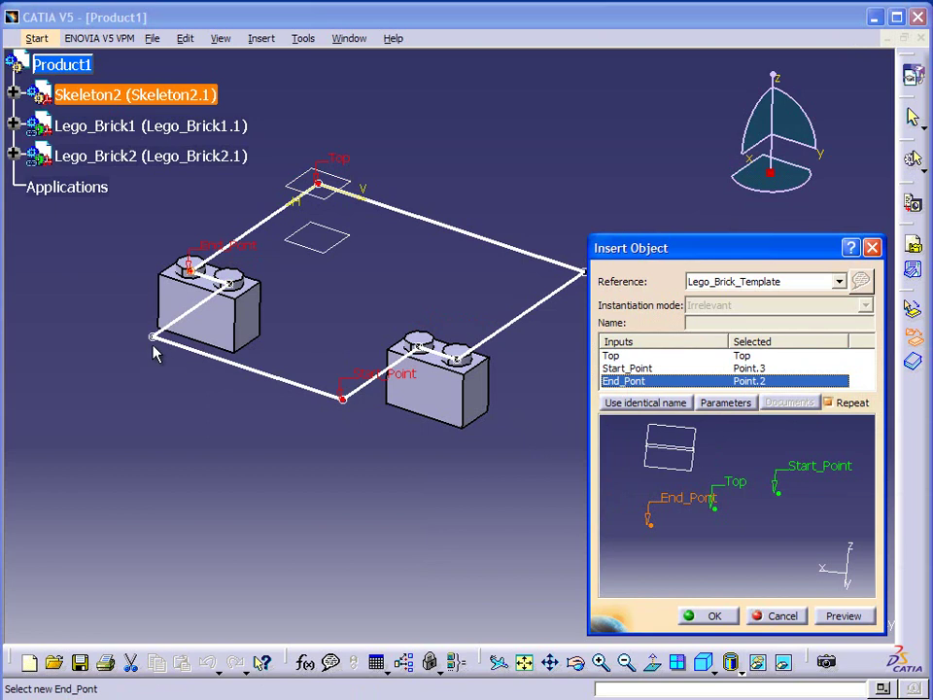
pyautogui.click(155, 339)
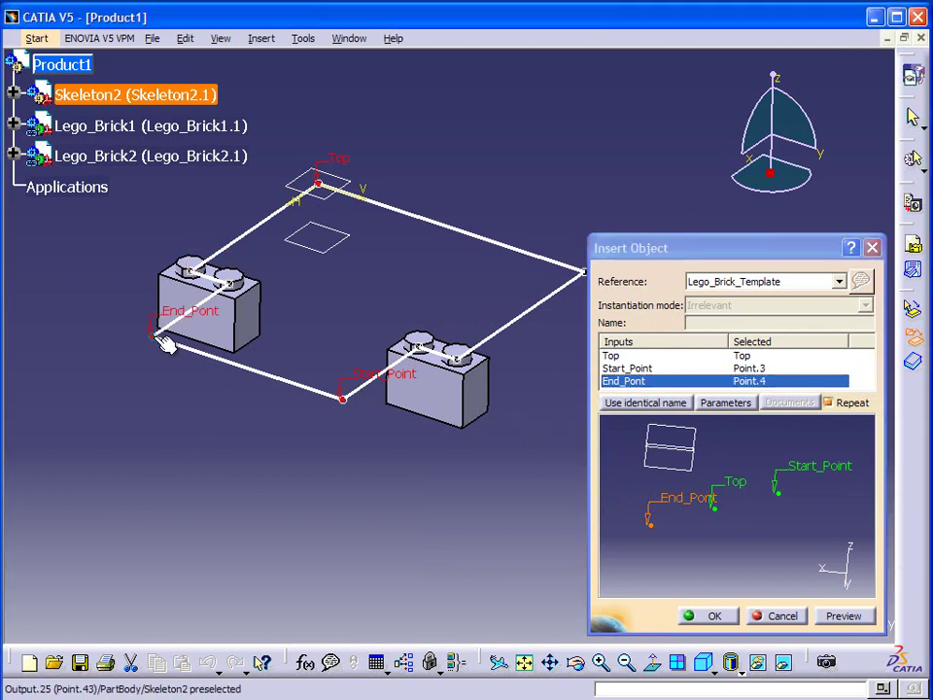
pyautogui.click(734, 404)
pyautogui.click(574, 538)
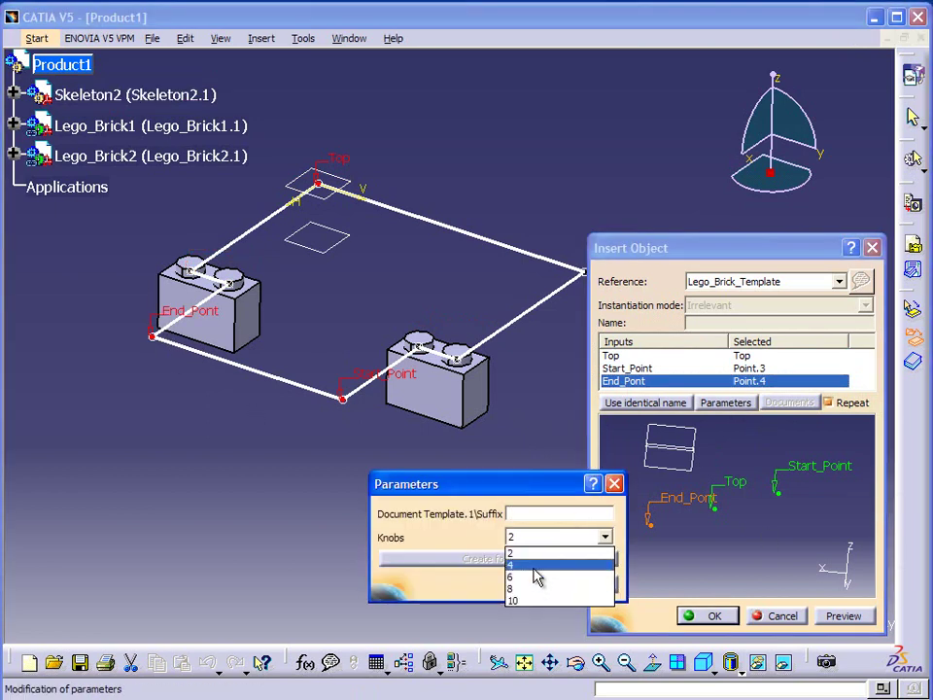
pyautogui.click(536, 569)
pyautogui.click(589, 583)
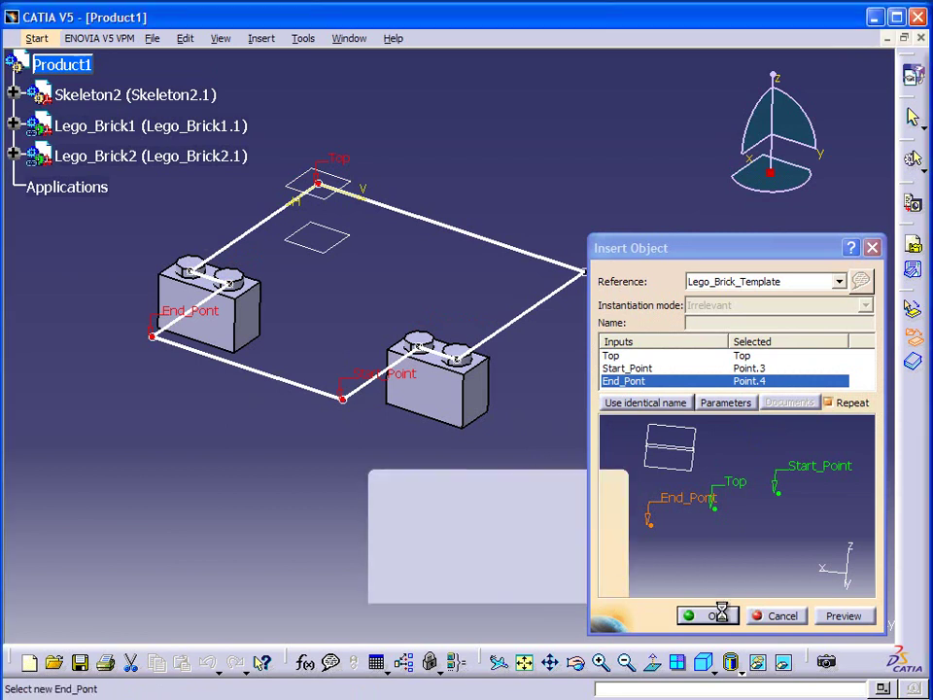
pyautogui.click(844, 618)
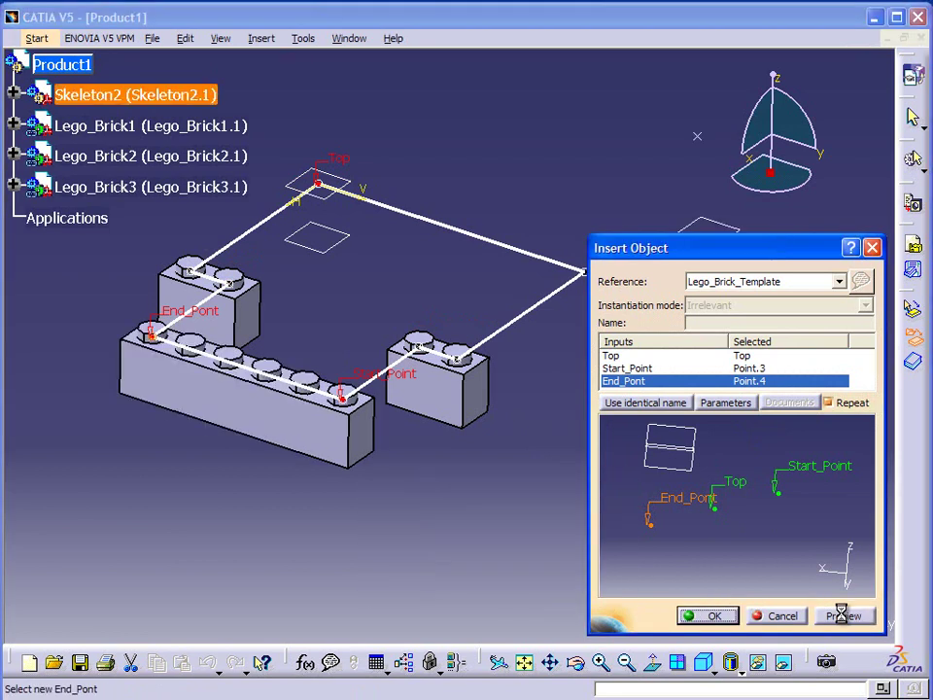
pyautogui.click(713, 616)
# Add Lego_Brick4 along the upper-right edge starting at the outline's right corner.
pyautogui.moveTo(486, 457); pyautogui.dragTo(531, 472, button='middle')
pyautogui.click(647, 372)
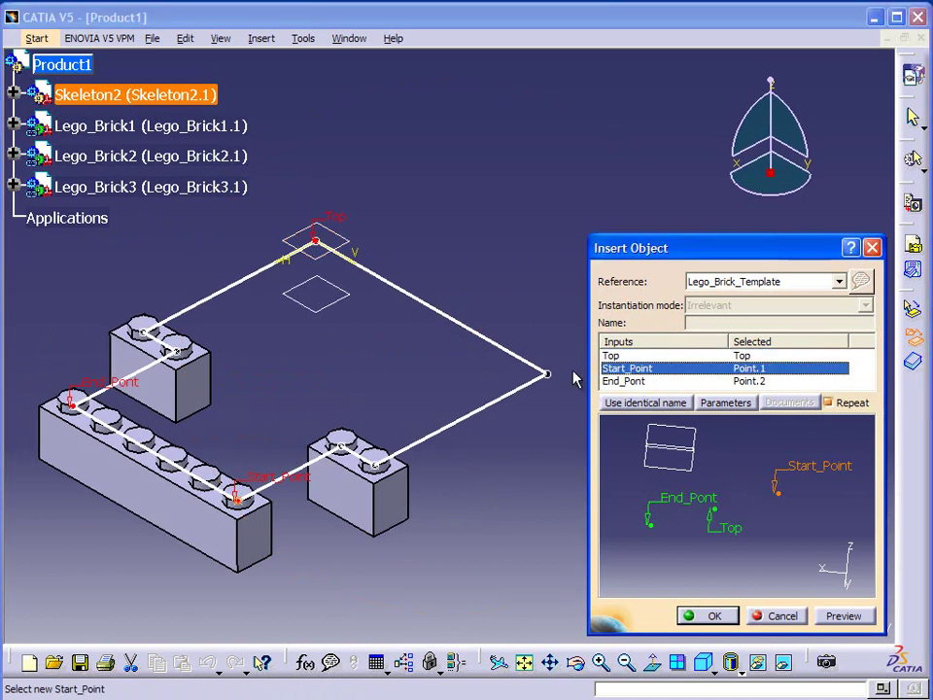
pyautogui.click(546, 373)
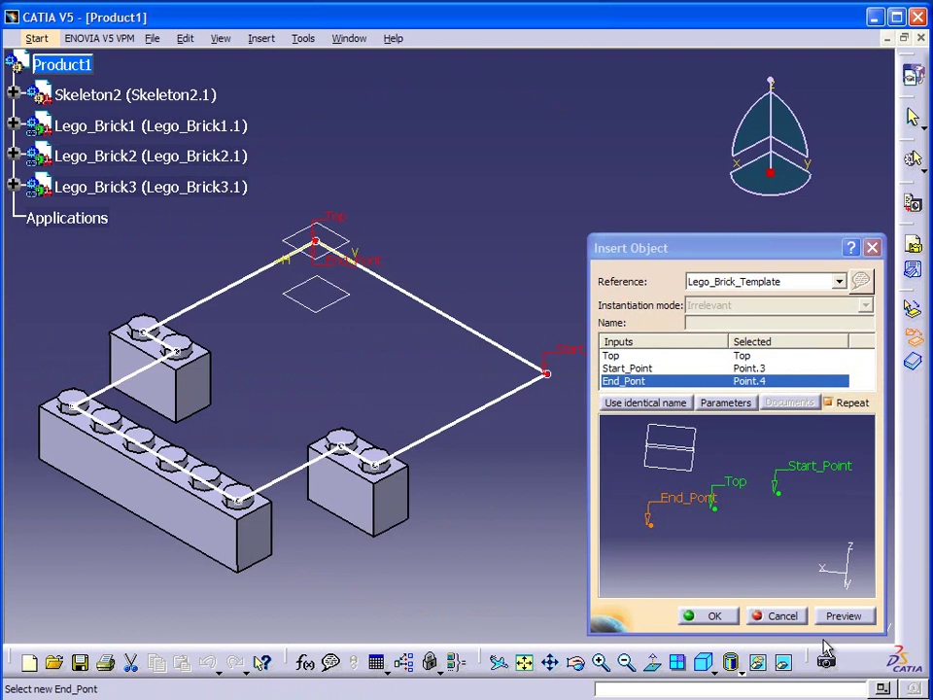
pyautogui.click(736, 406)
pyautogui.click(605, 536)
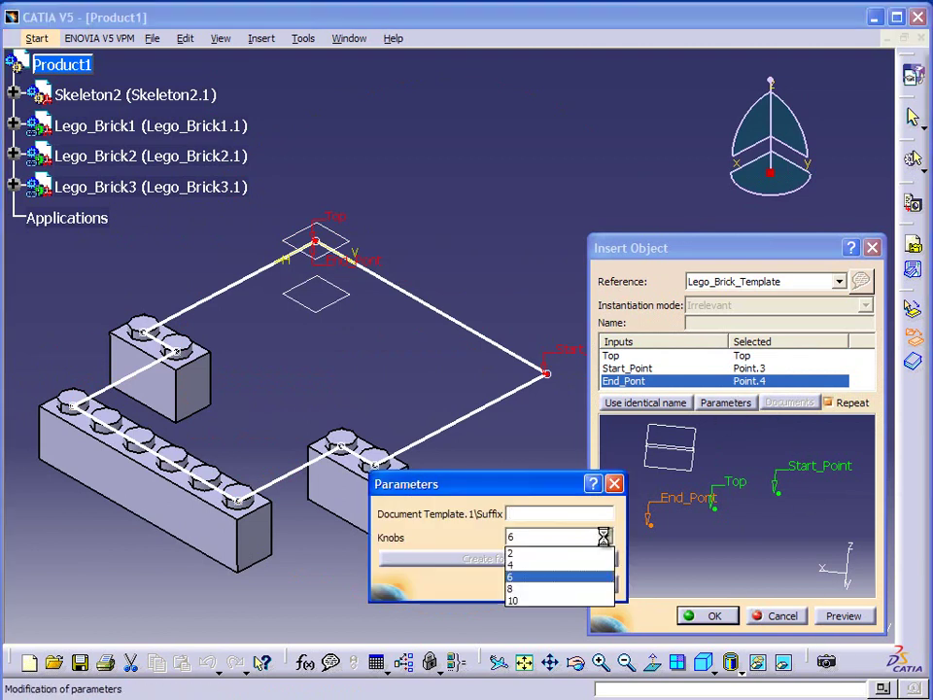
pyautogui.click(549, 589)
pyautogui.click(592, 585)
pyautogui.click(724, 622)
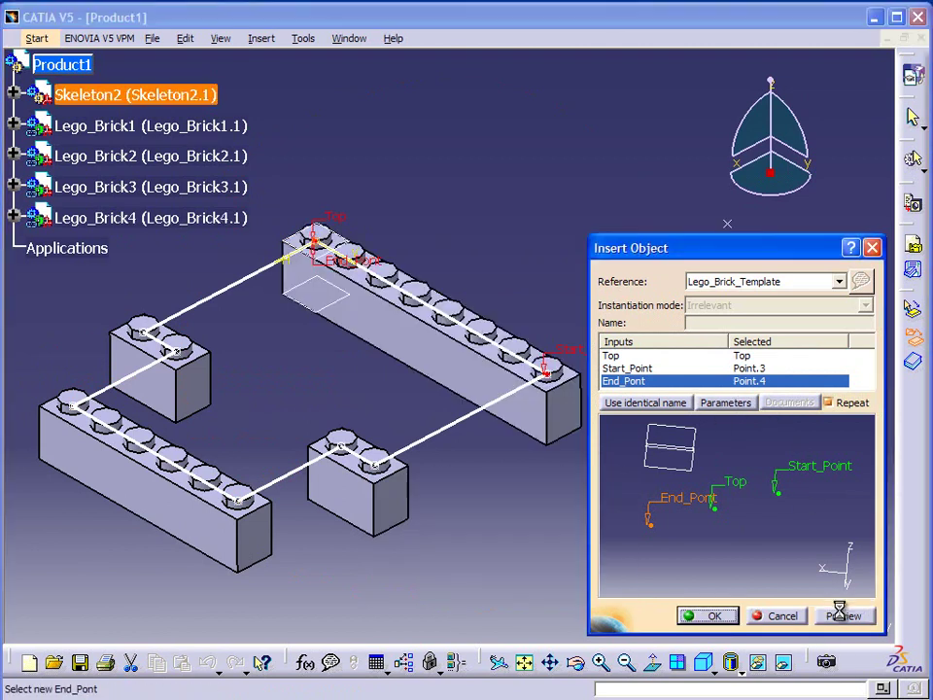
pyautogui.moveTo(450, 538); pyautogui.dragTo(486, 452, button='middle')
pyautogui.moveTo(348, 274); pyautogui.dragTo(303, 420, button='middle')
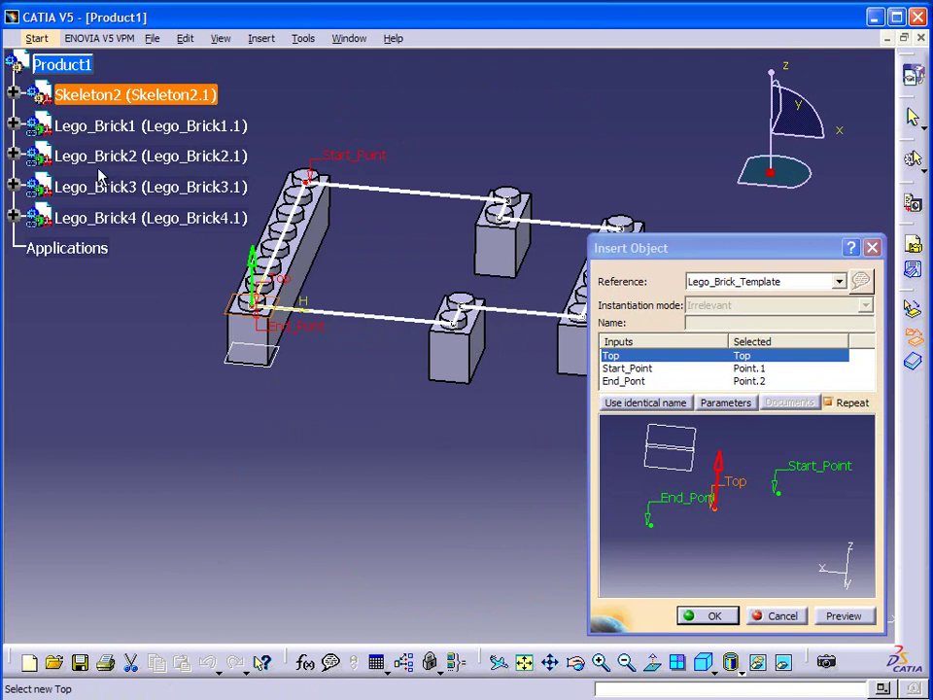
pyautogui.moveTo(409, 469); pyautogui.dragTo(260, 494, button='middle')
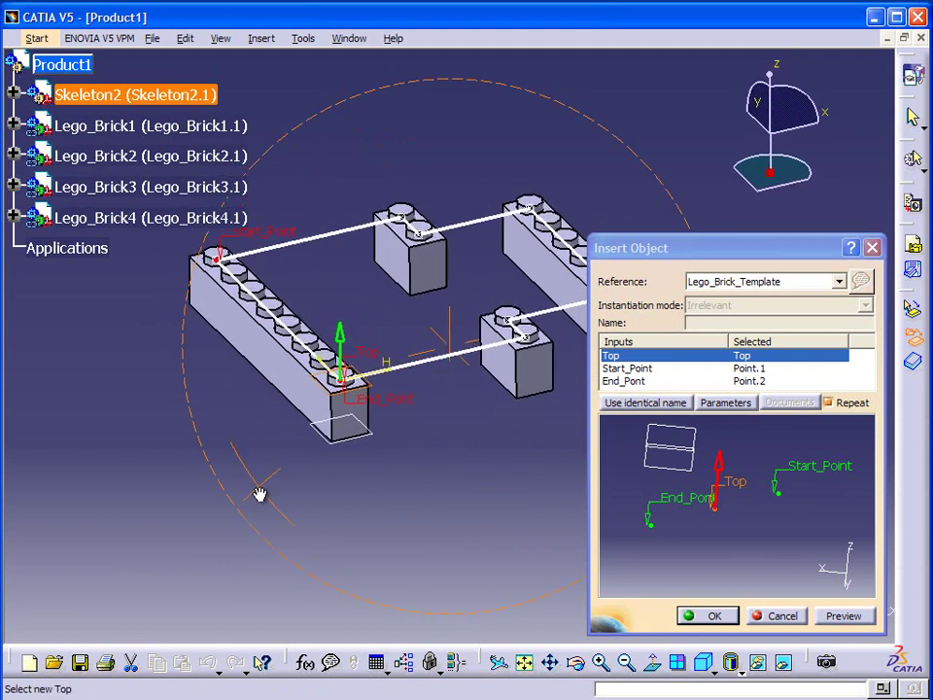